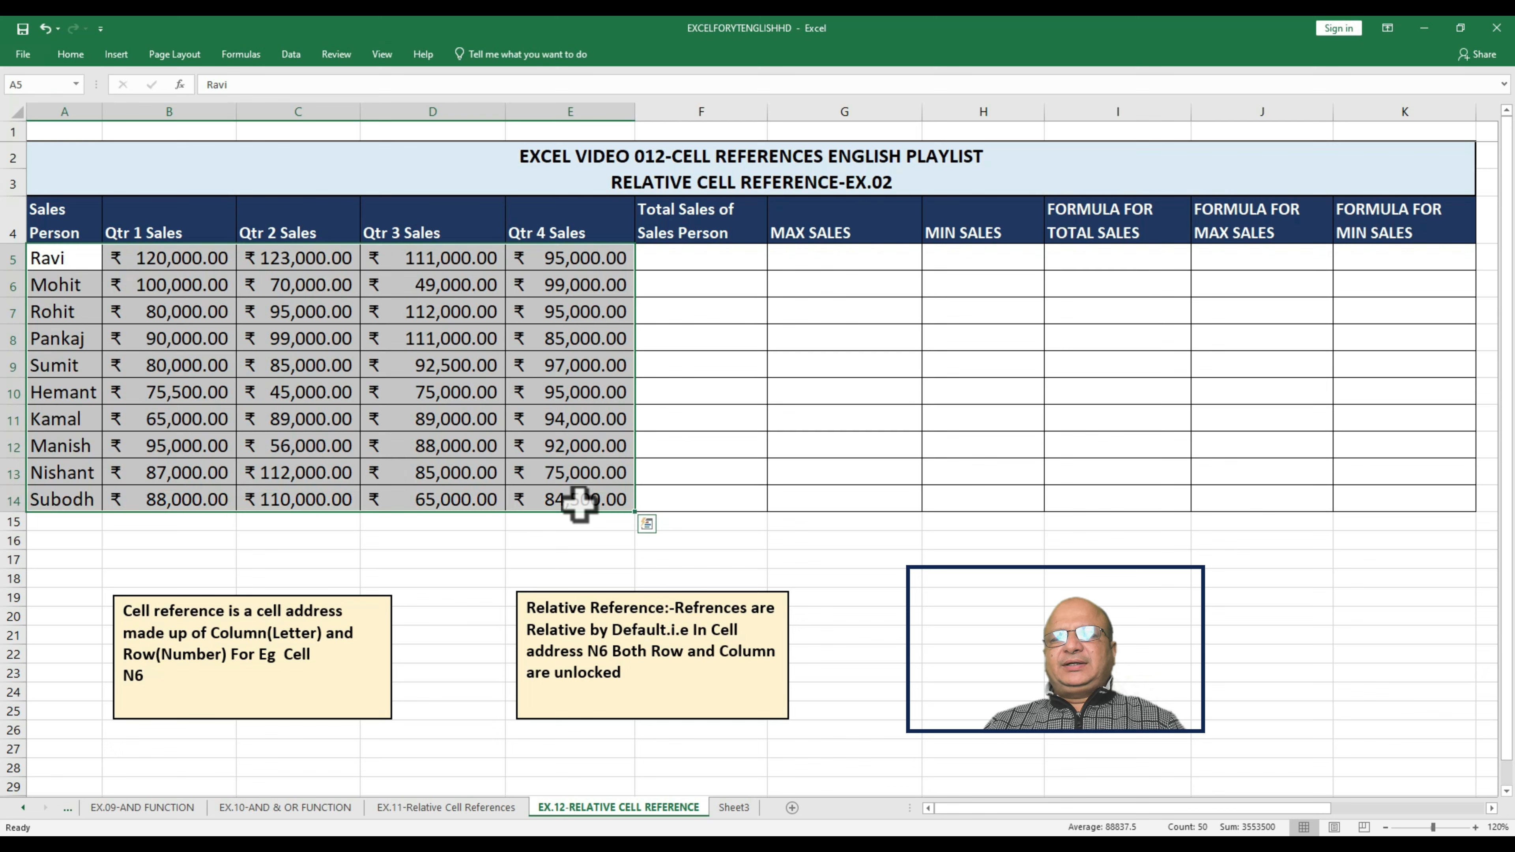
{"action": "left_click_drag", "start_coordinate": [700, 258], "coordinate": [704, 497]}
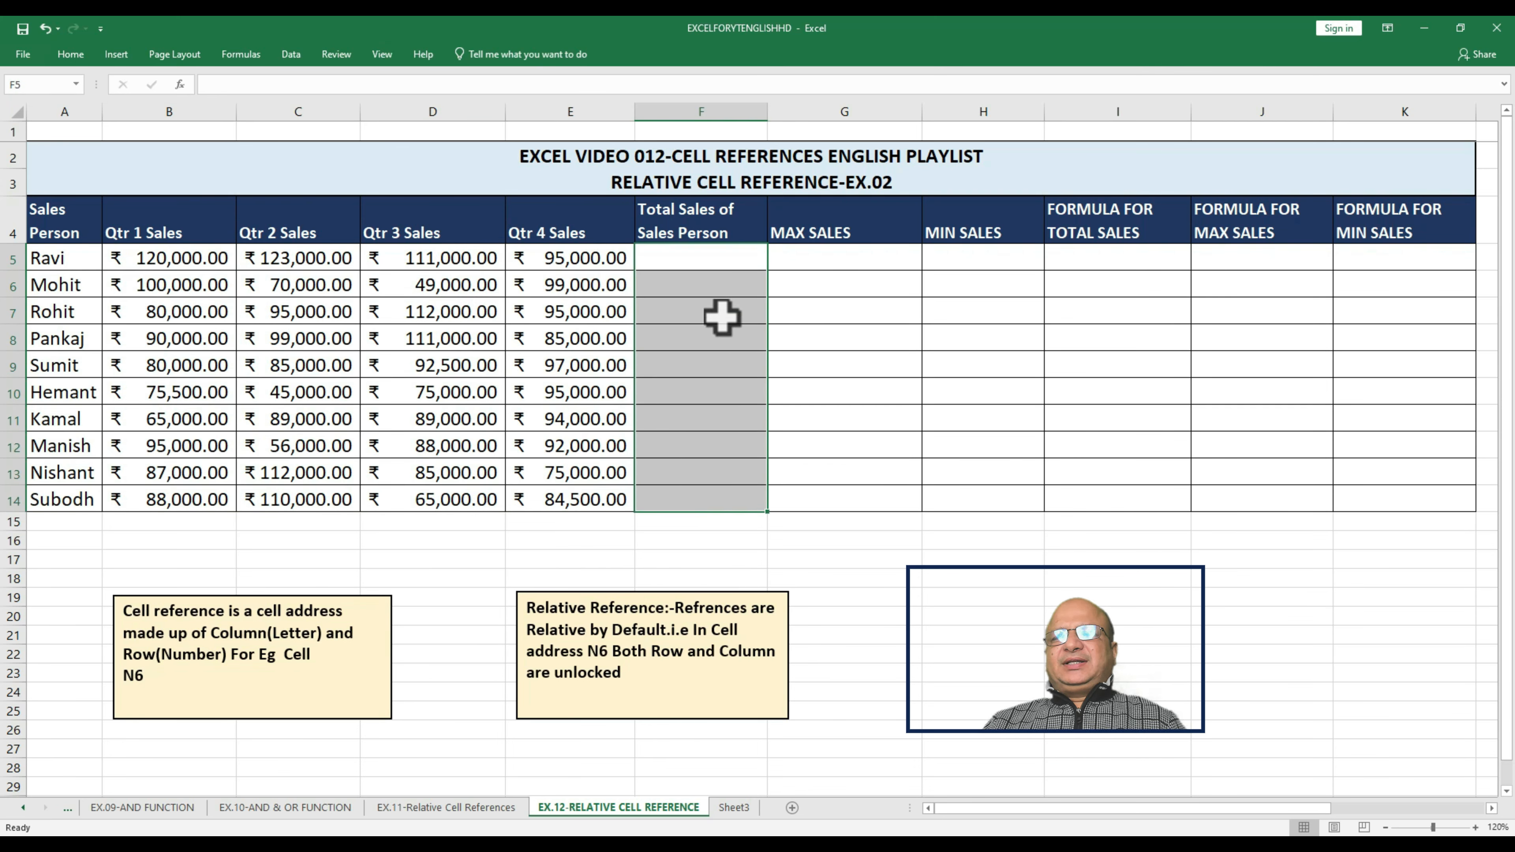
{"action": "left_click_drag", "start_coordinate": [798, 256], "coordinate": [838, 501]}
{"action": "left_click_drag", "start_coordinate": [1001, 269], "coordinate": [1004, 499]}
Enter =SUM(B5:E5) in F5 to total the first salesperson's four quarters, and copy it down to F6.
{"action": "left_click", "coordinate": [681, 263]}
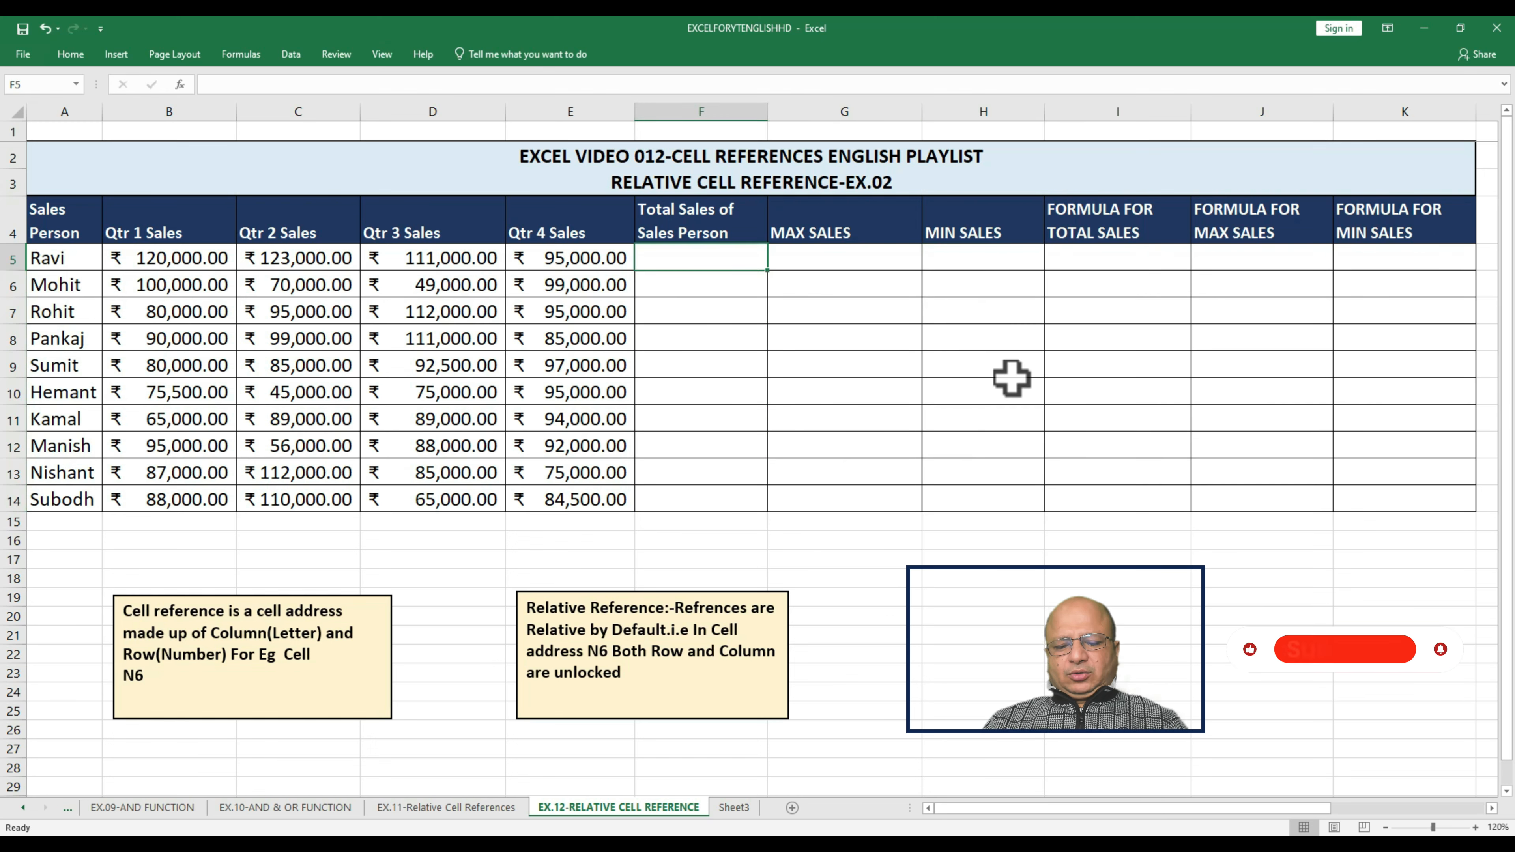
{"action": "type", "text": "=sum("}
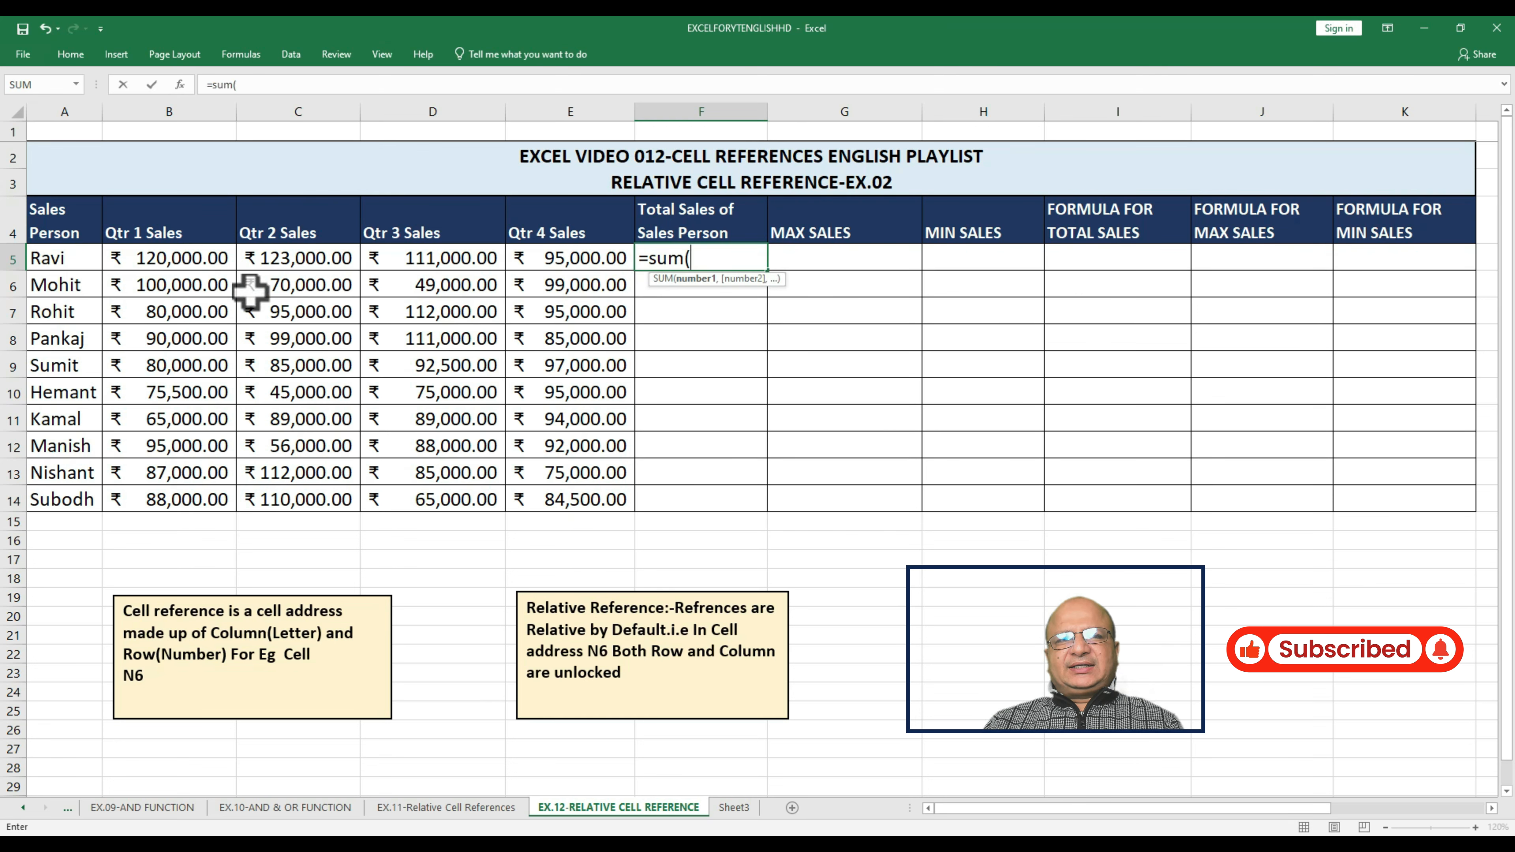
{"action": "left_click_drag", "start_coordinate": [173, 263], "coordinate": [550, 263]}
{"action": "type", "text": ")"}
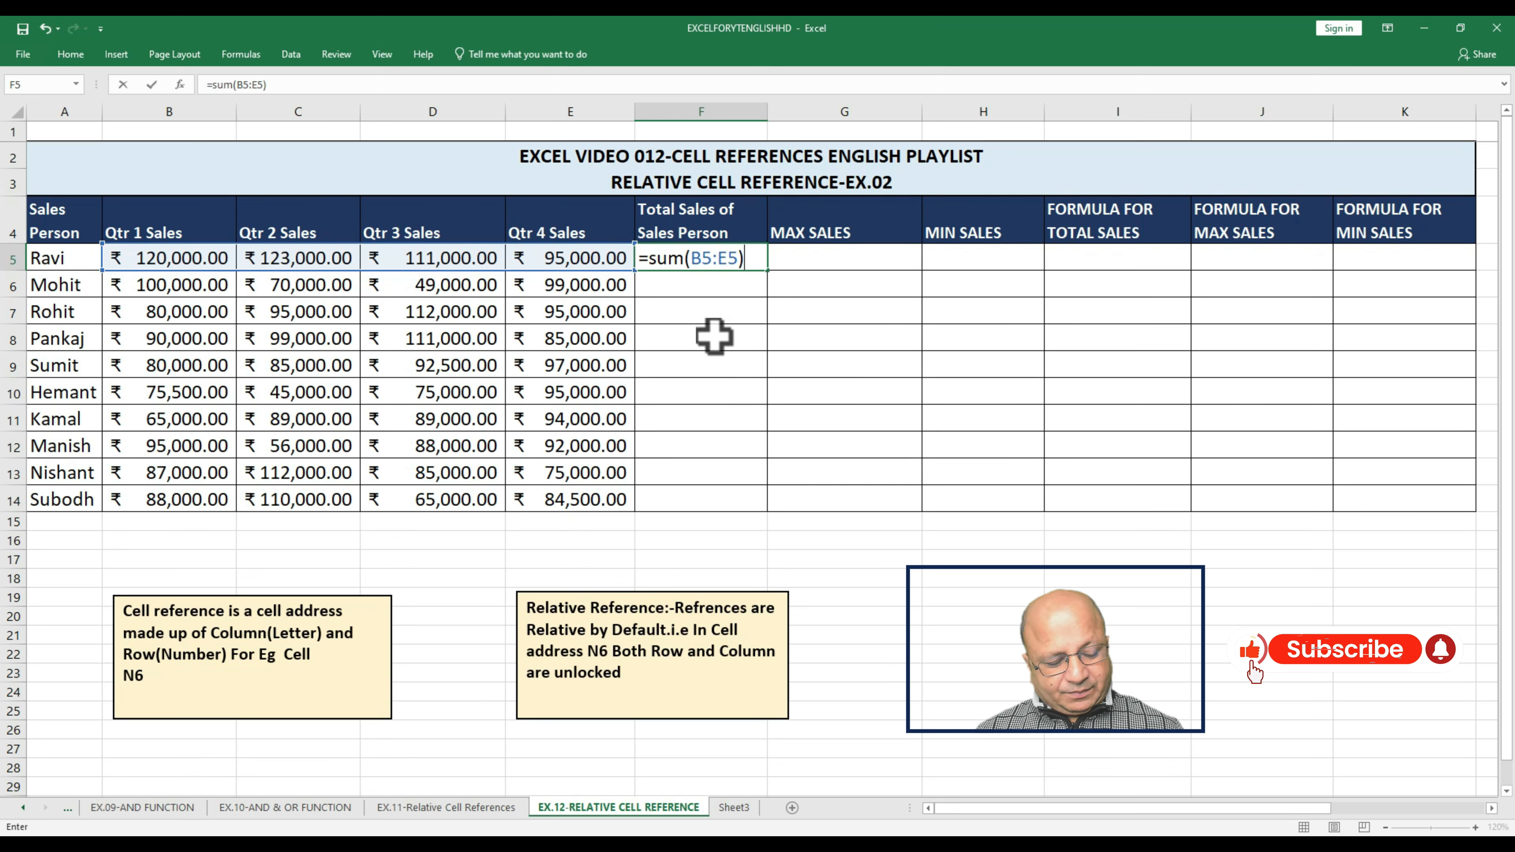
{"action": "key", "text": "ctrl+Return"}
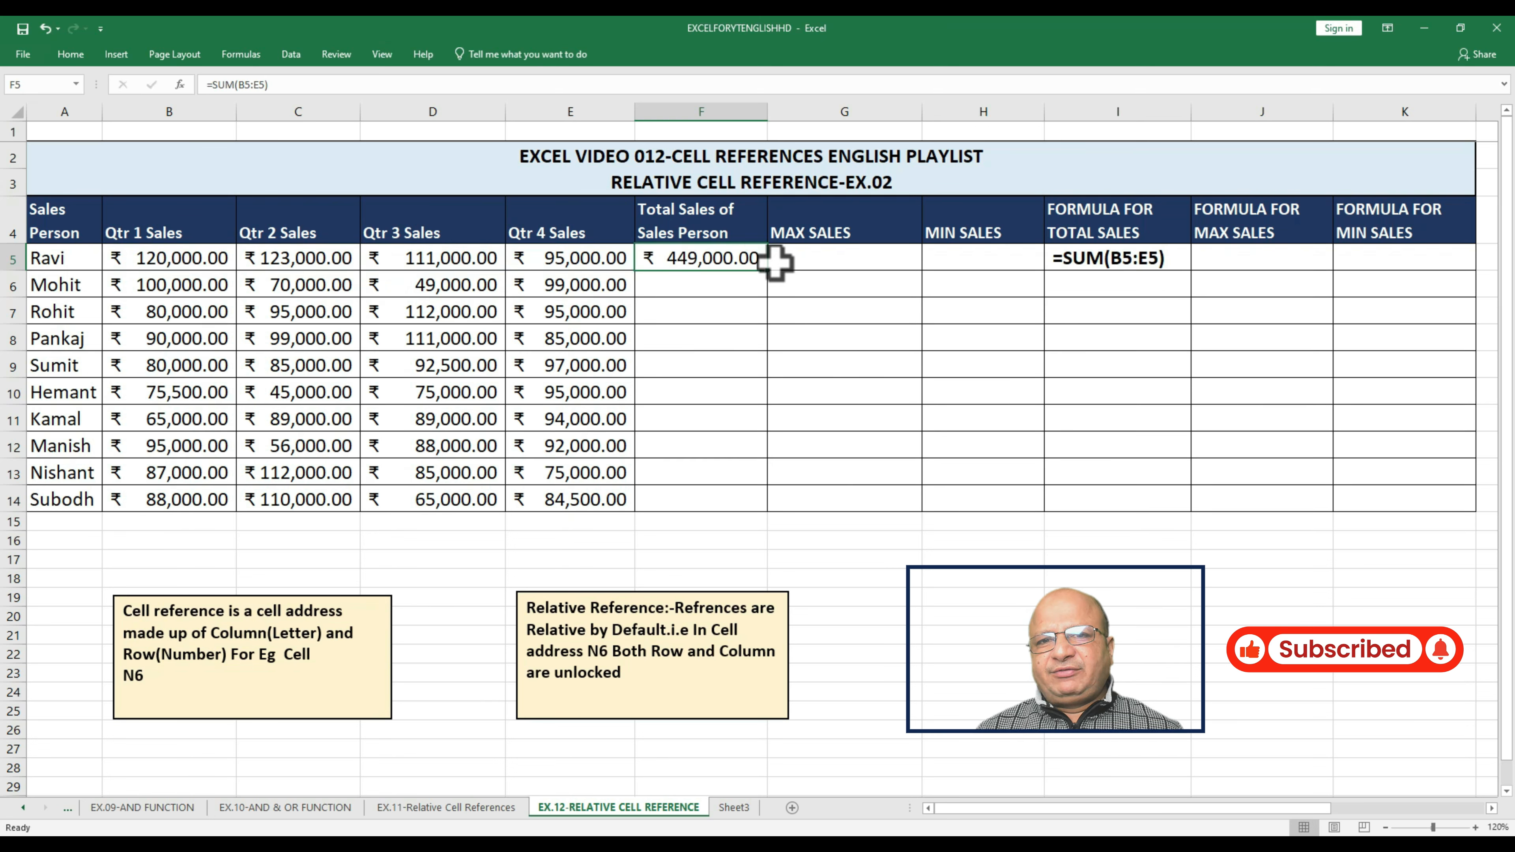
{"action": "left_click_drag", "start_coordinate": [769, 272], "coordinate": [798, 295]}
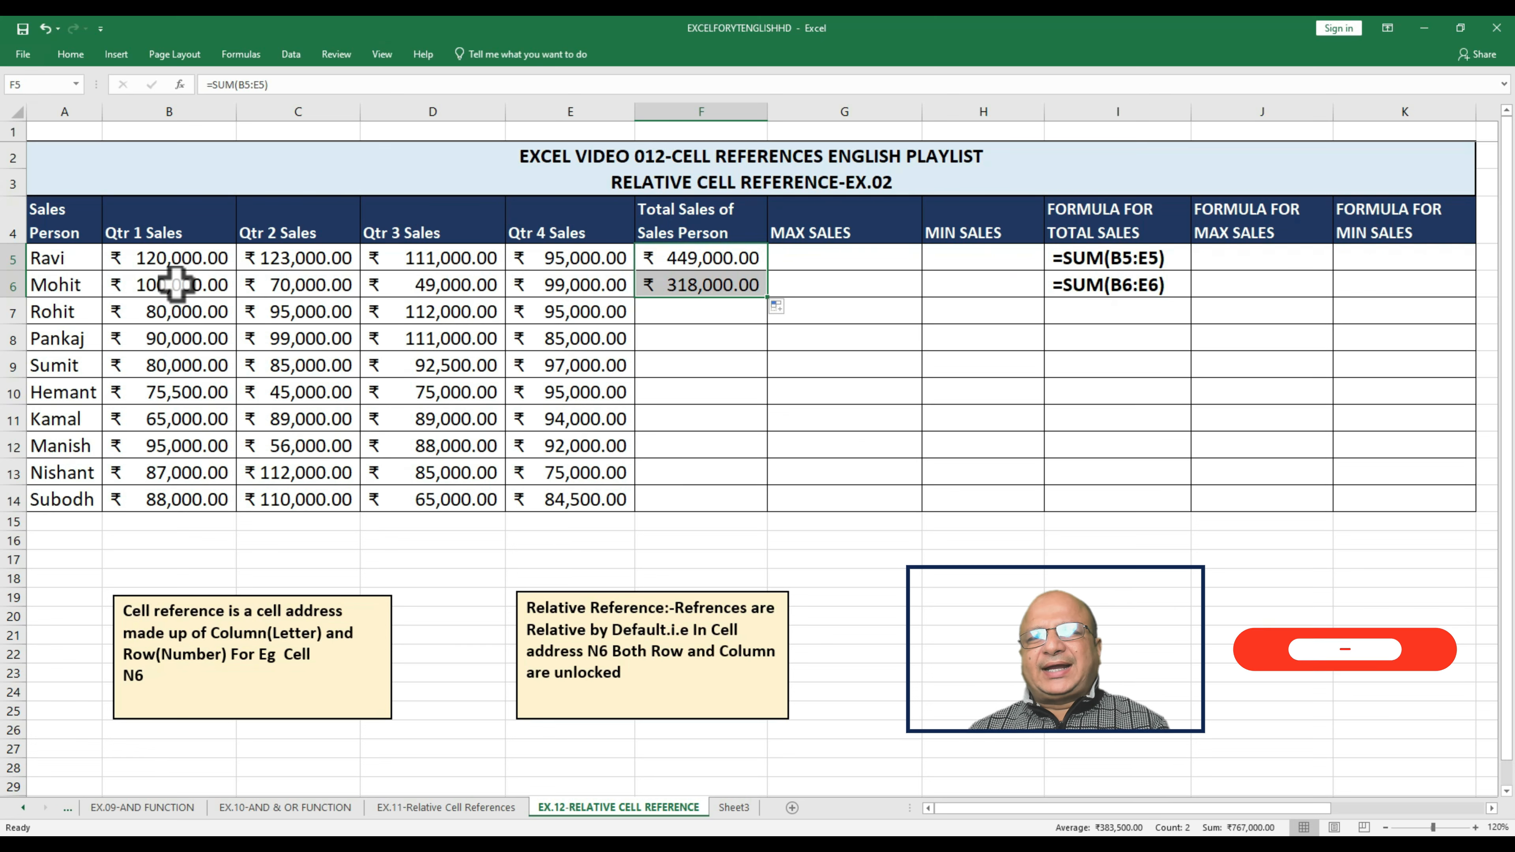
Examine the quarterly figures in B6:E6, the total formulas in rows 5 and 6, and the note explaining relative references.
{"action": "left_click_drag", "start_coordinate": [173, 288], "coordinate": [555, 284]}
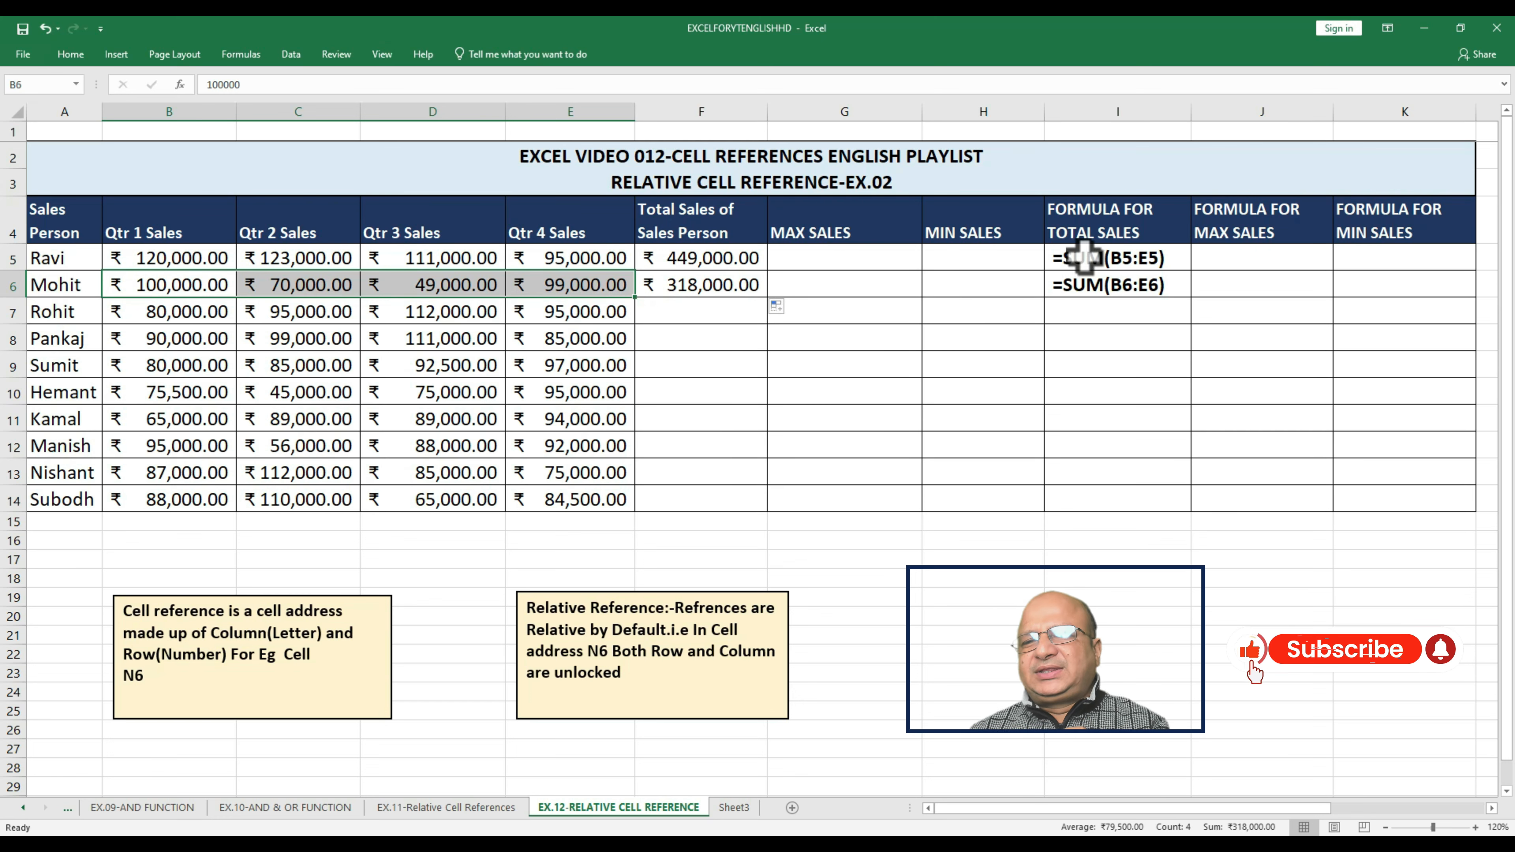
{"action": "left_click_drag", "start_coordinate": [1075, 257], "coordinate": [1074, 280]}
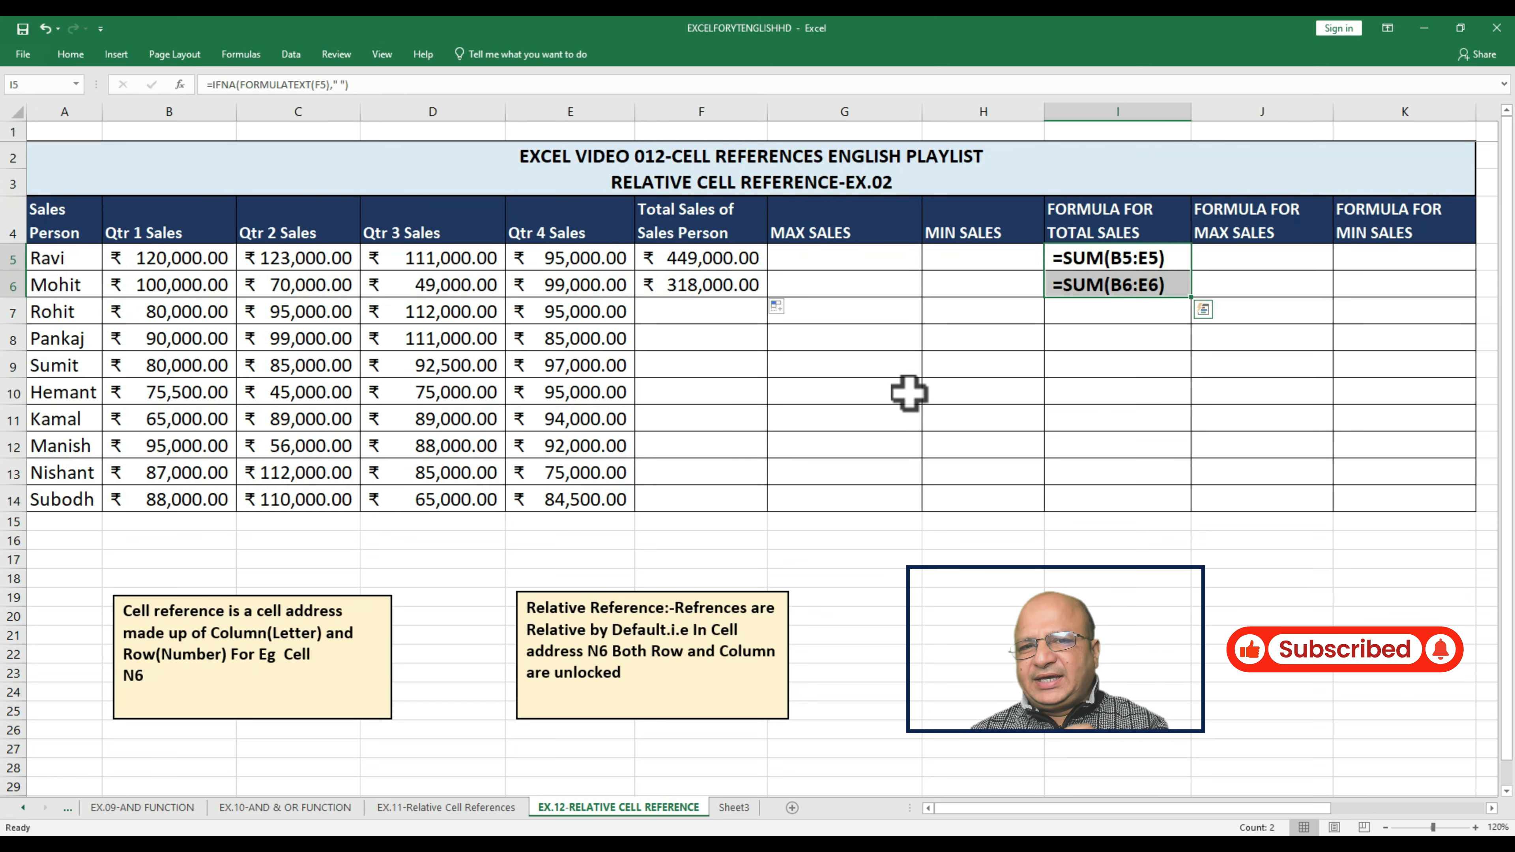
{"action": "left_click_drag", "start_coordinate": [694, 258], "coordinate": [693, 284]}
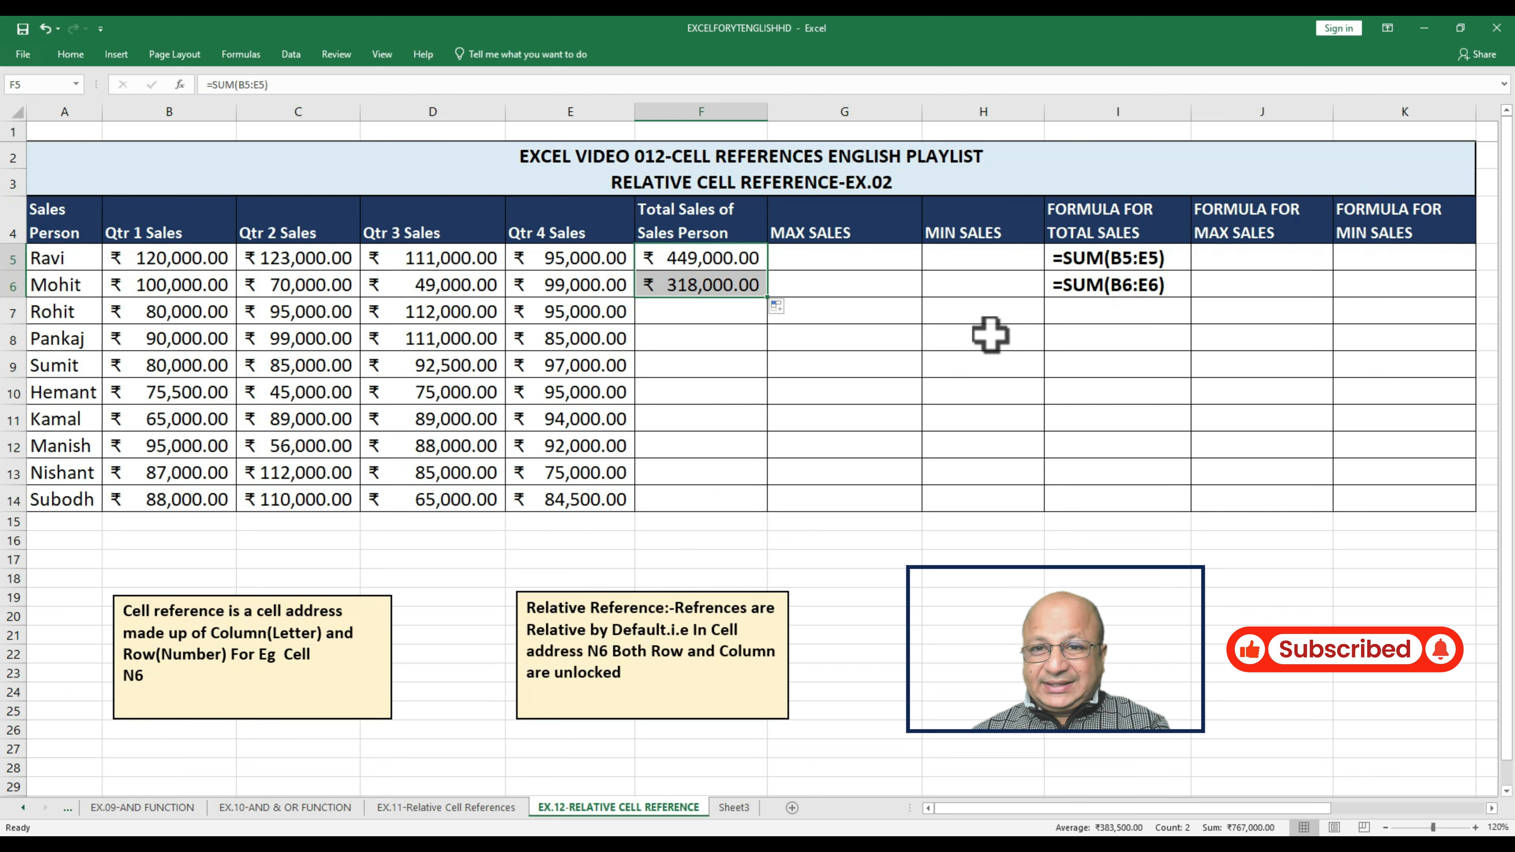
{"action": "left_click", "coordinate": [1095, 289]}
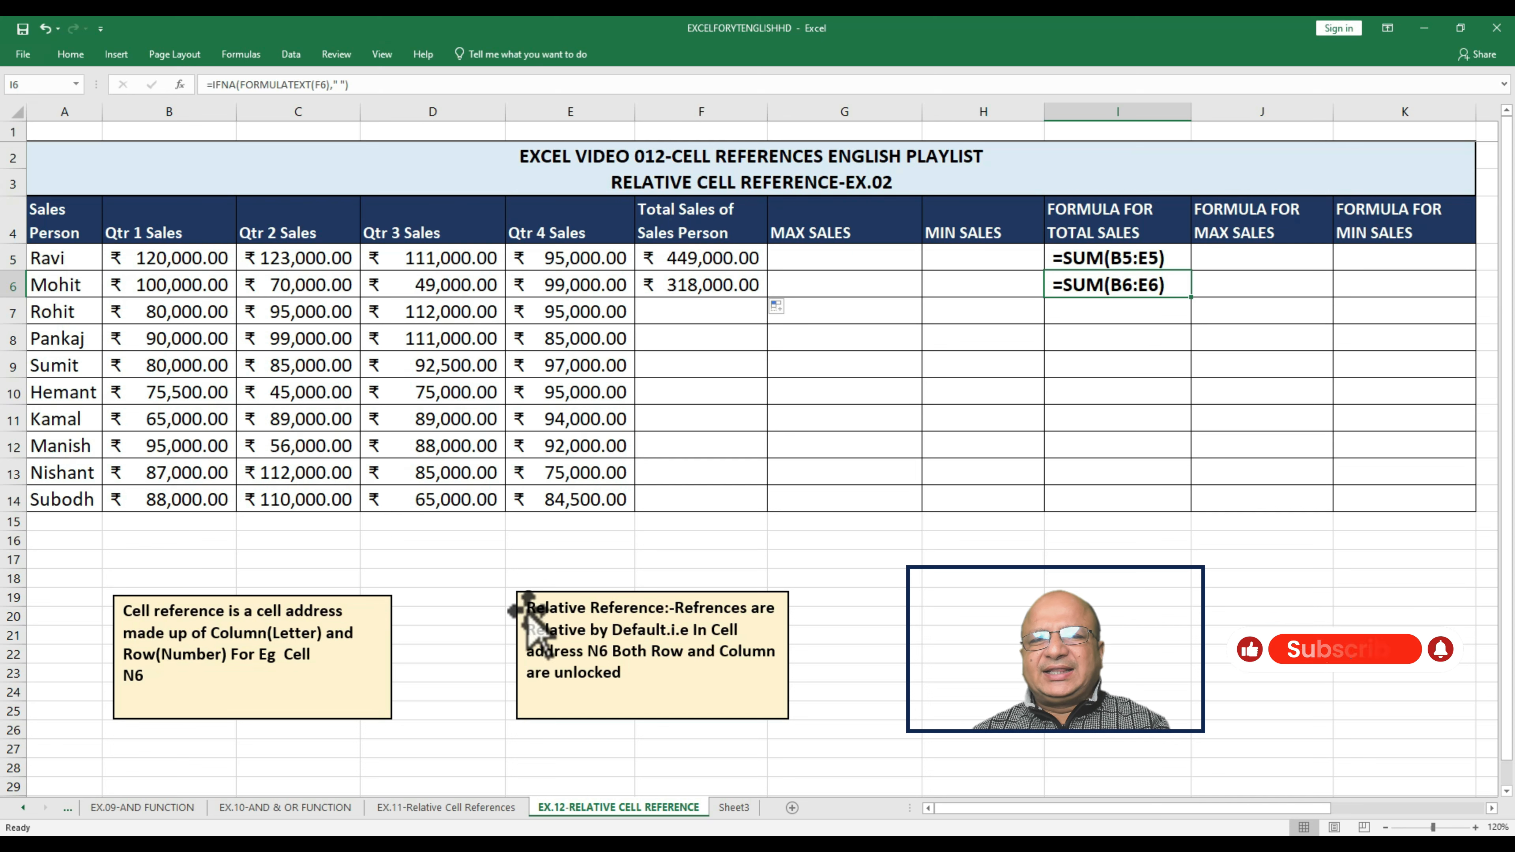
{"action": "left_click_drag", "start_coordinate": [528, 604], "coordinate": [734, 657]}
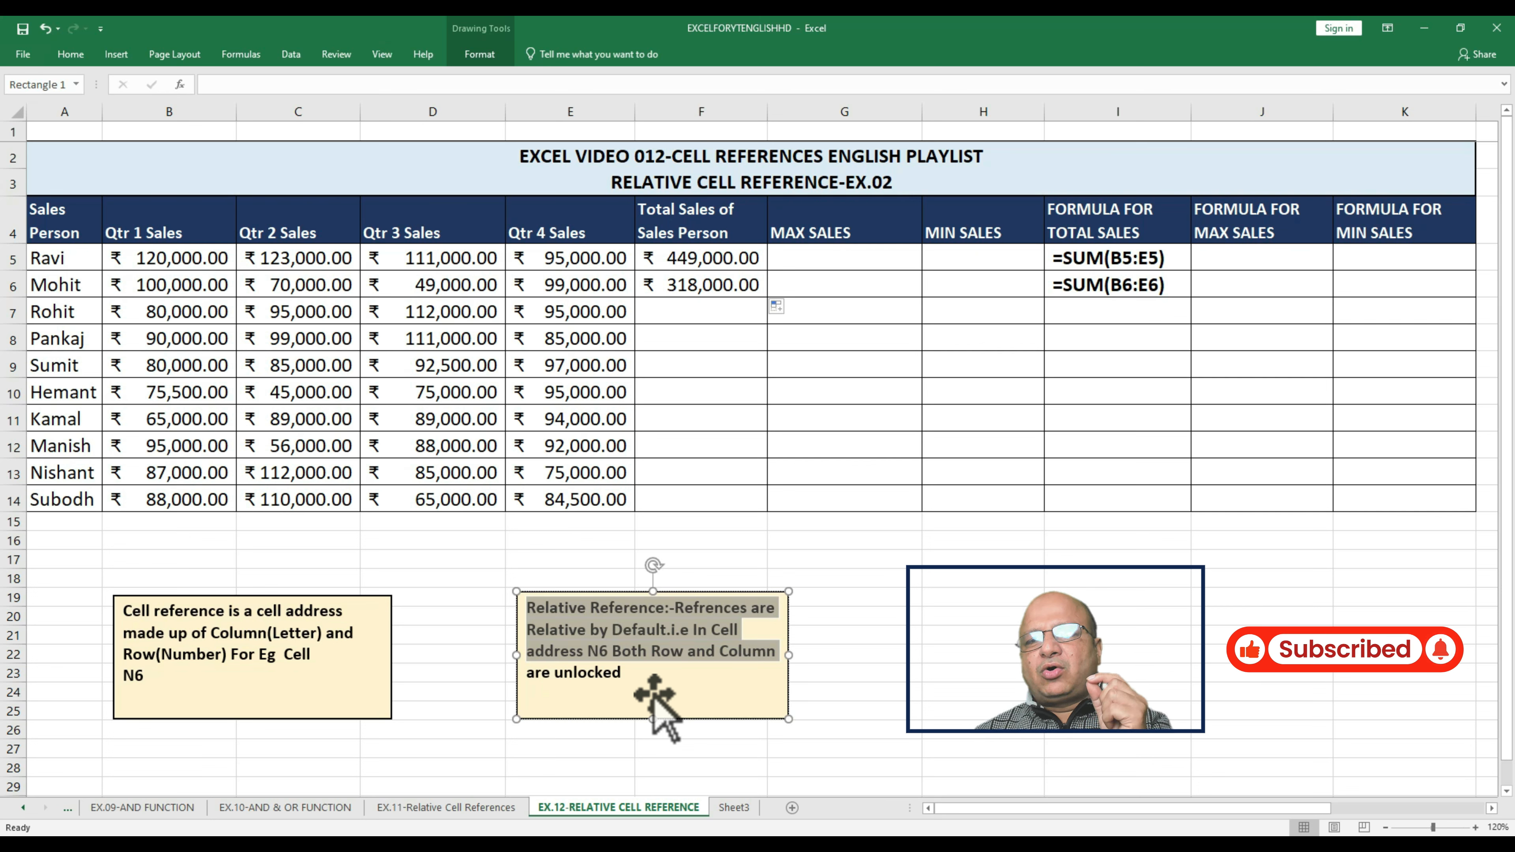
{"action": "left_click", "coordinate": [643, 674]}
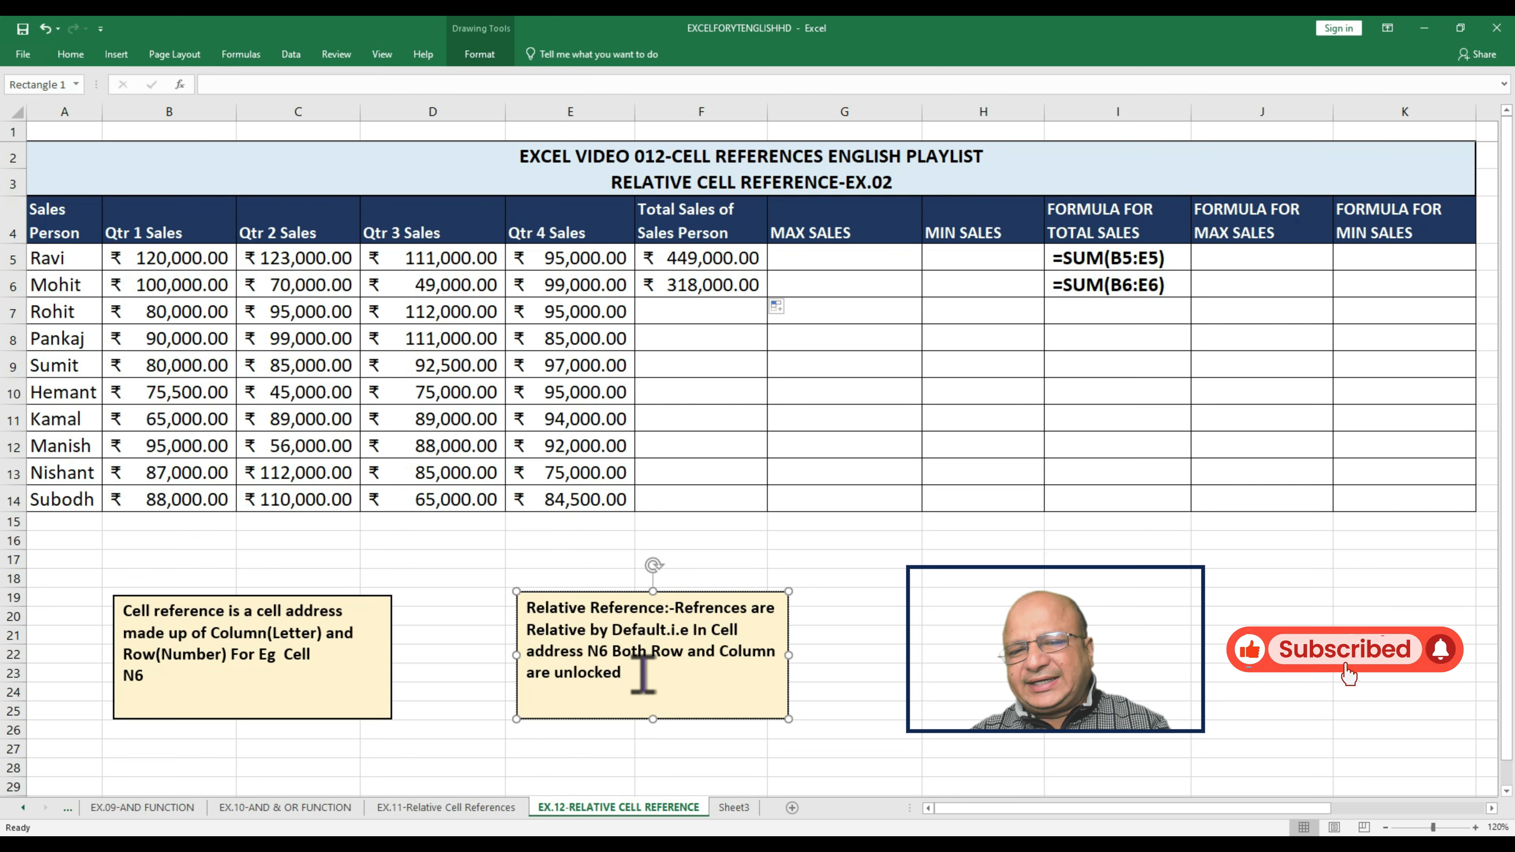
{"action": "key", "text": "Escape"}
{"action": "key", "text": "Escape"}
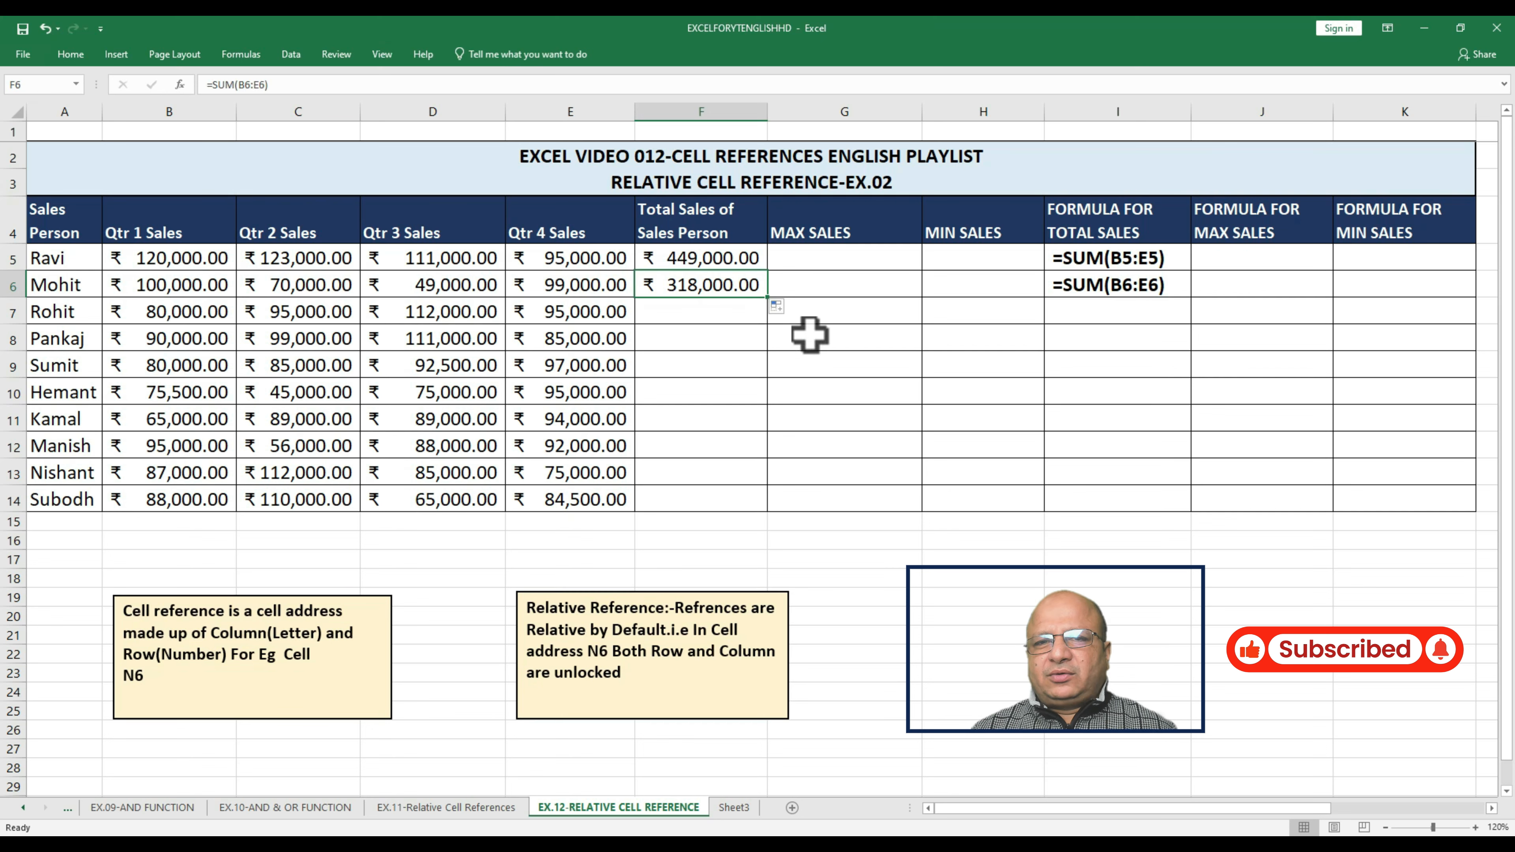
Fill the total sales formula from F6 down to F14 and check which cells the formula in F14 references.
{"action": "left_click_drag", "start_coordinate": [765, 297], "coordinate": [771, 505]}
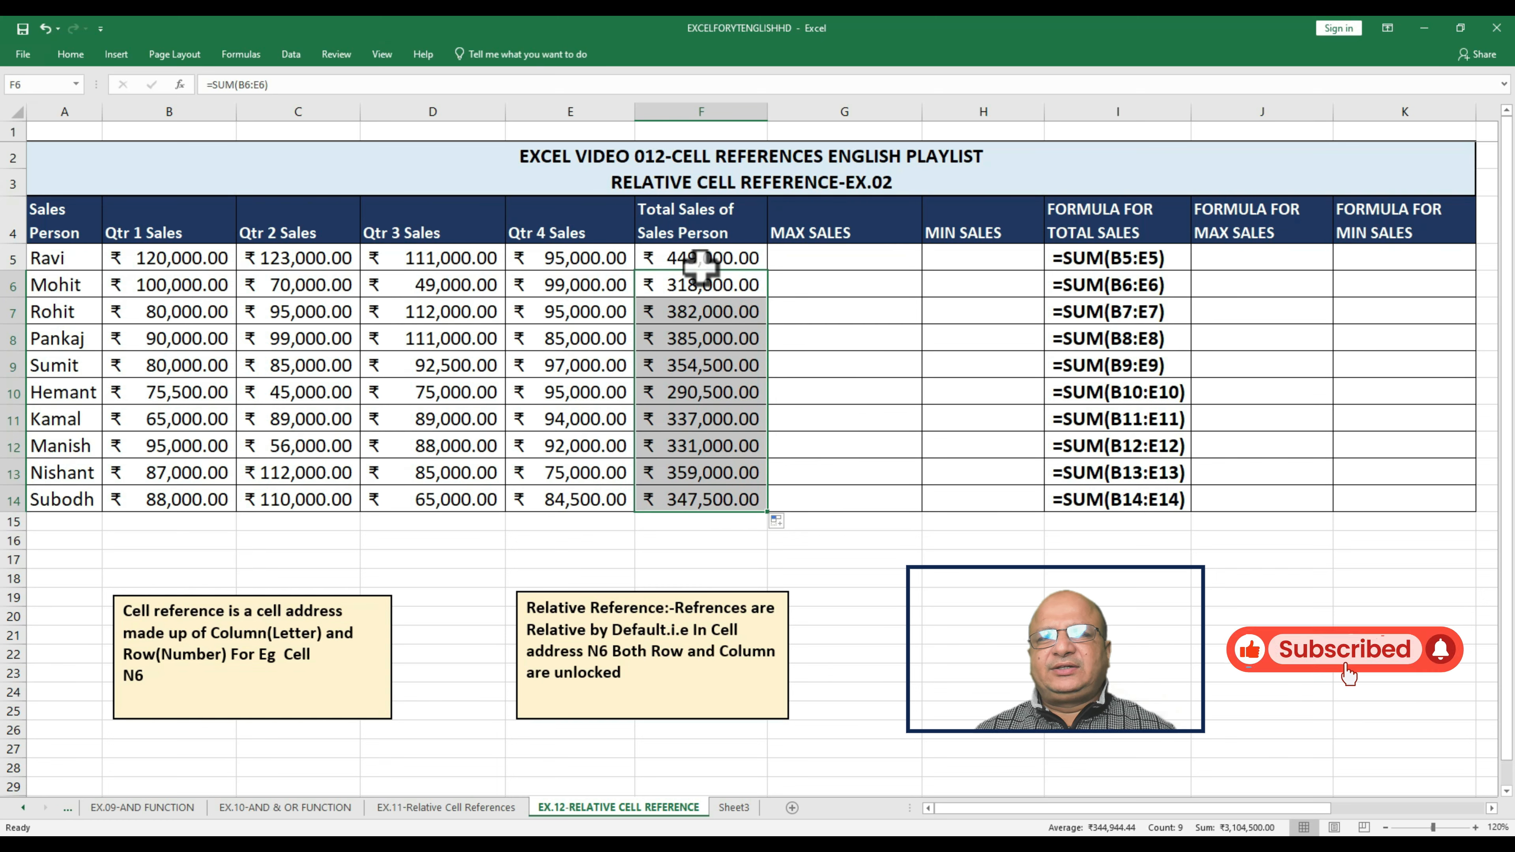
{"action": "left_click_drag", "start_coordinate": [701, 263], "coordinate": [700, 487]}
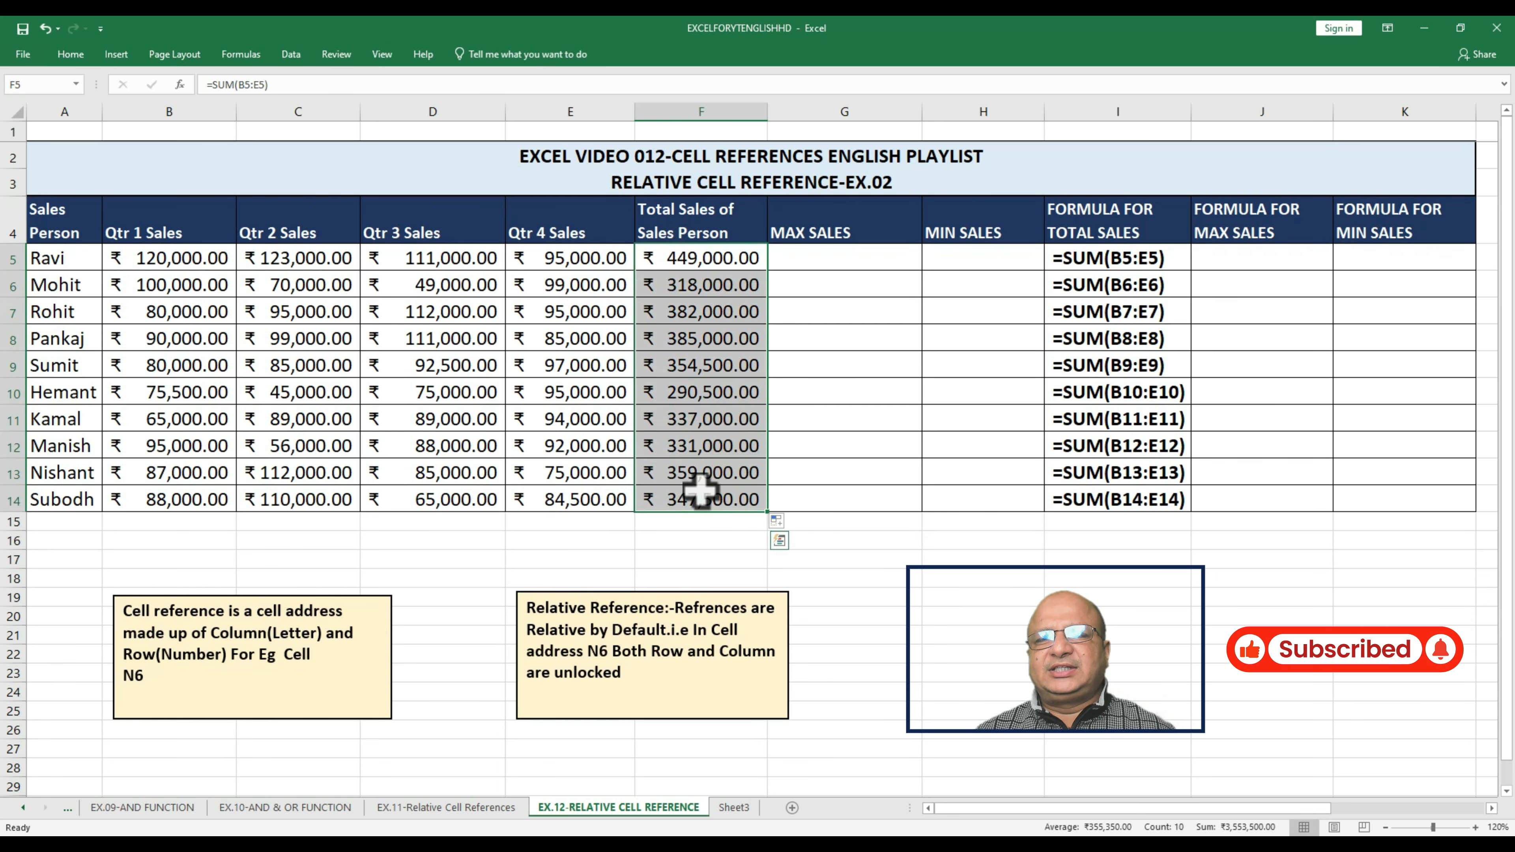
{"action": "left_click", "coordinate": [700, 504]}
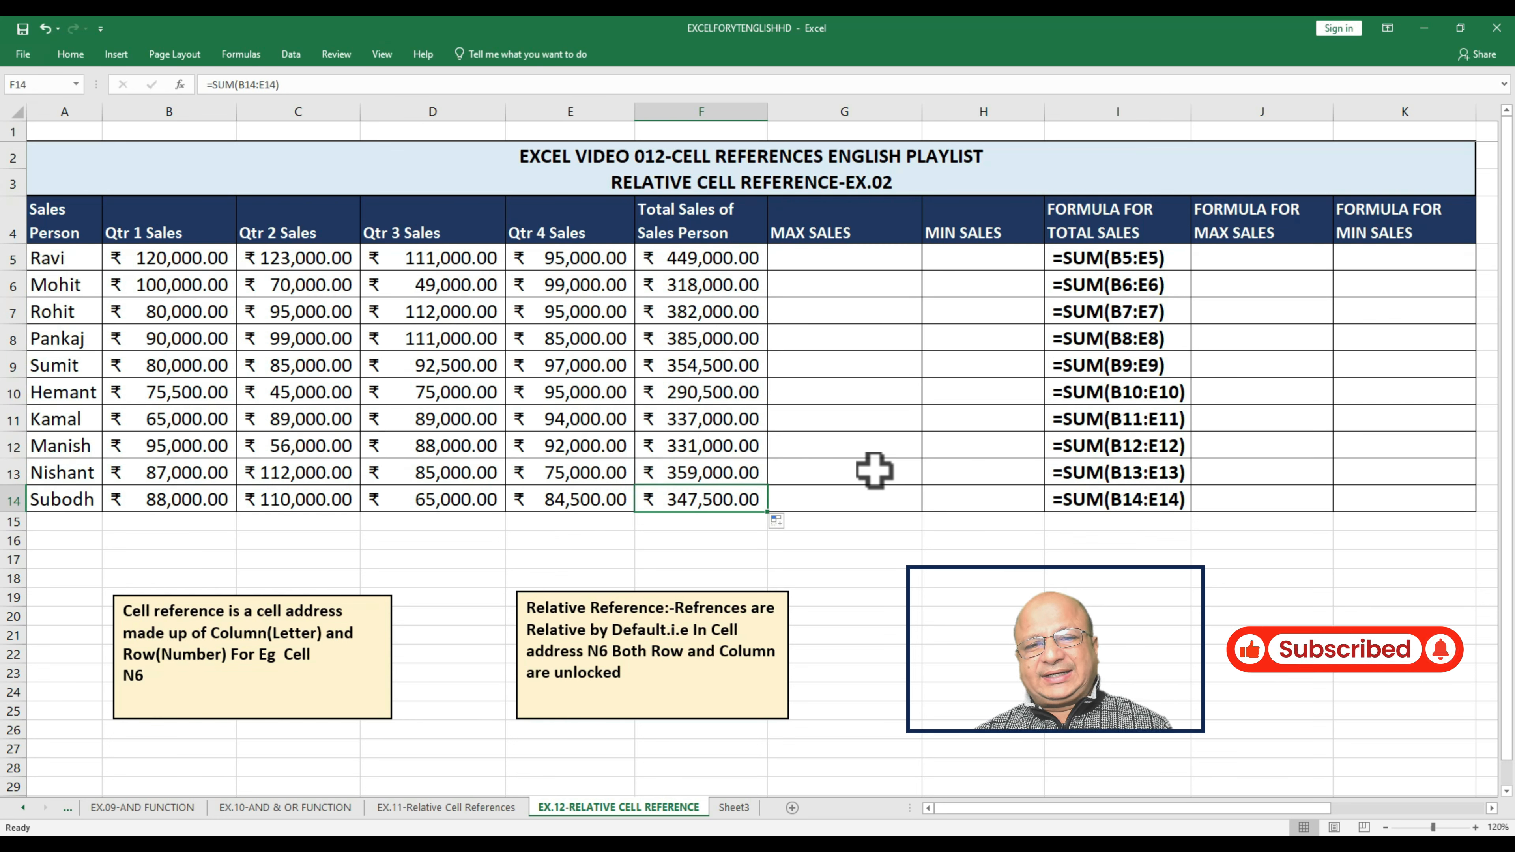
{"action": "key", "text": "F2"}
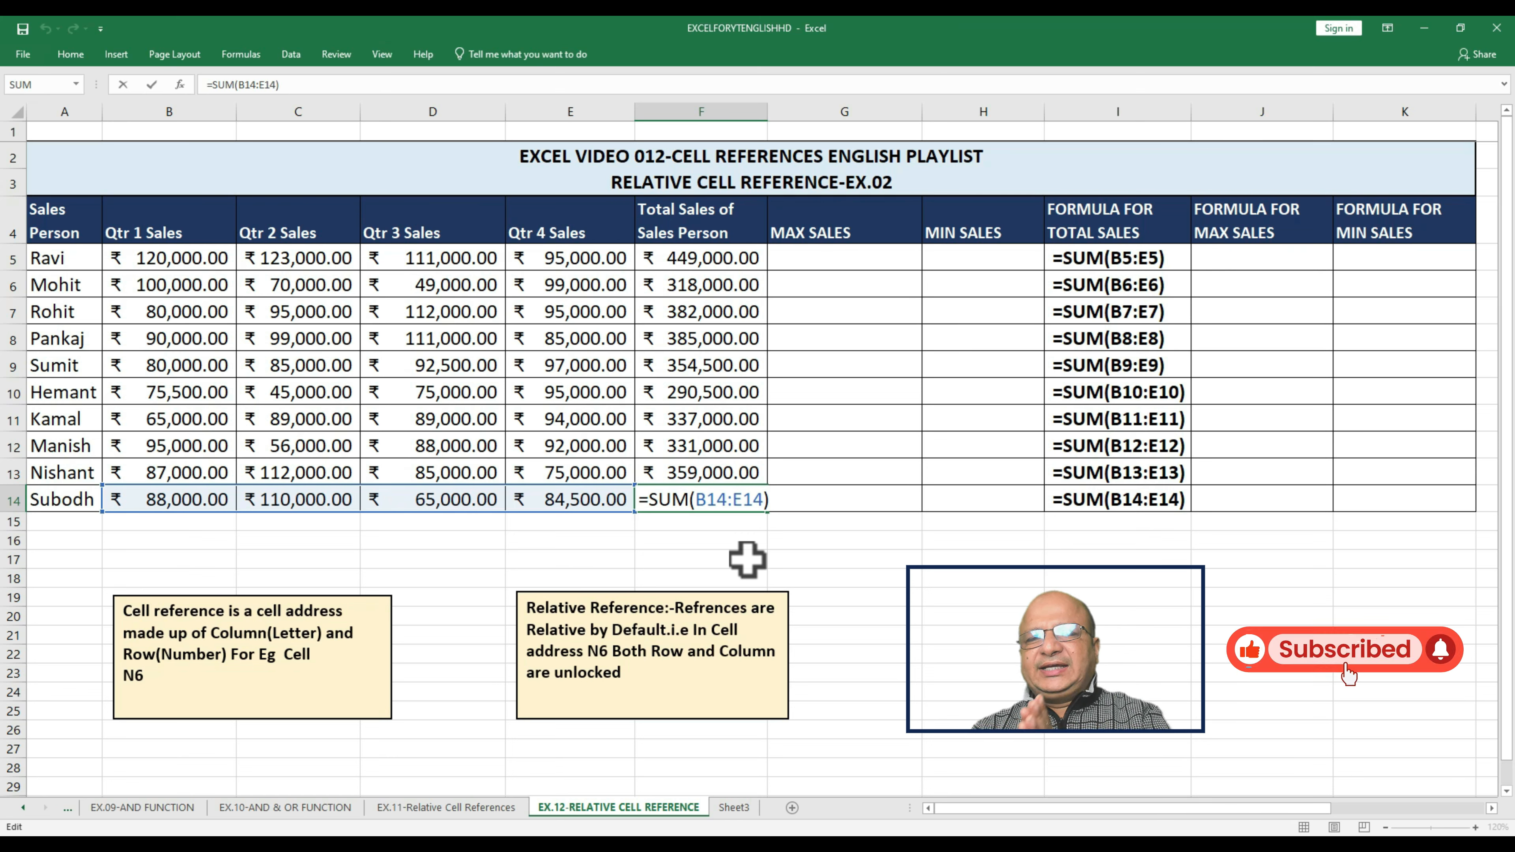
{"action": "key", "text": "ctrl+Return"}
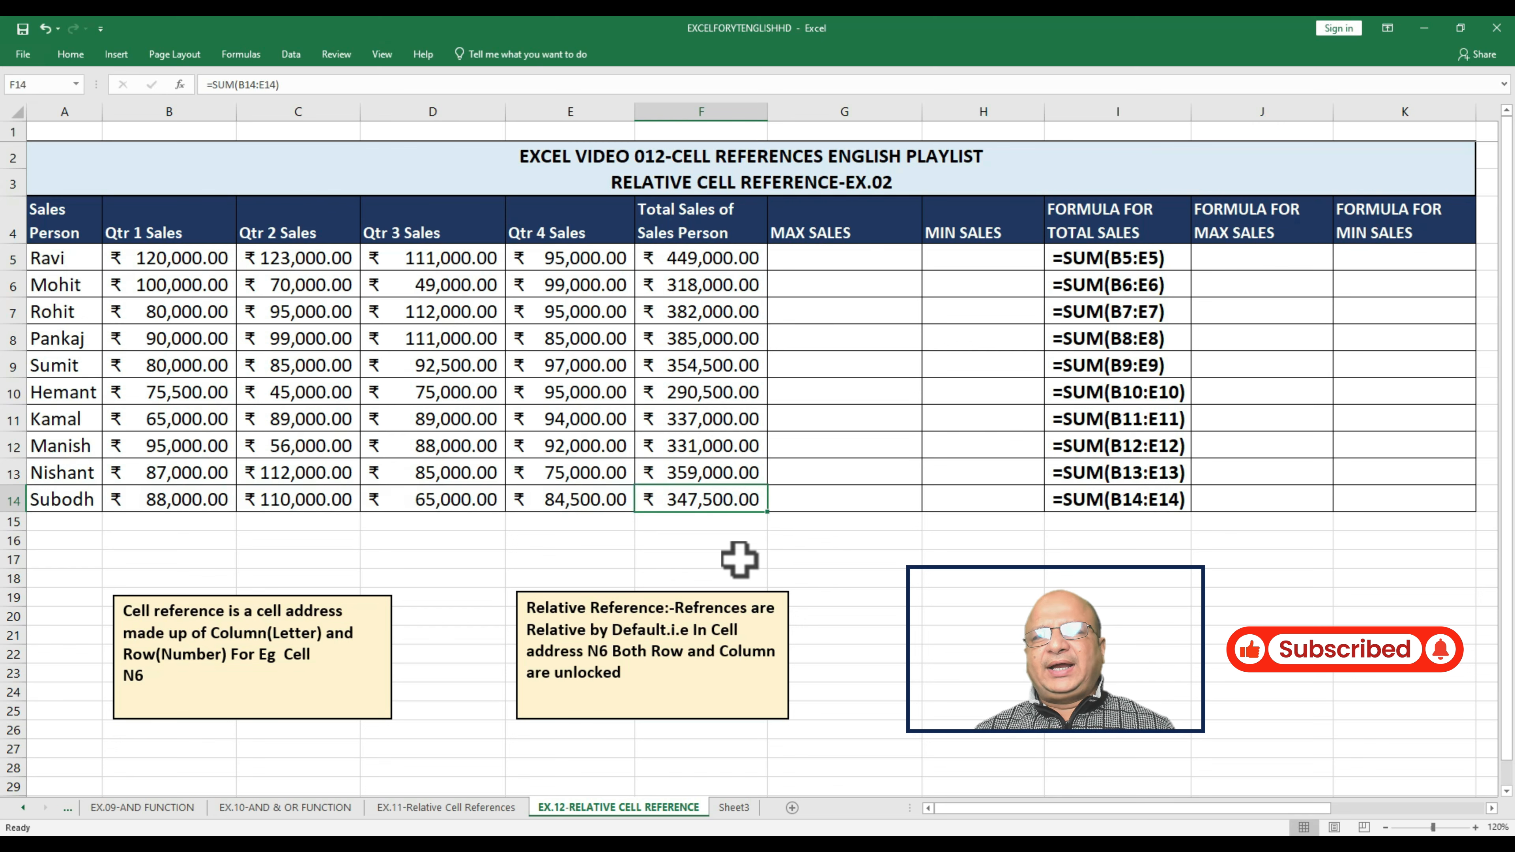
Enter =MAX(B5:E5) in G5 to find the first salesperson's highest quarter, and copy it down to G6.
{"action": "left_click", "coordinate": [791, 263]}
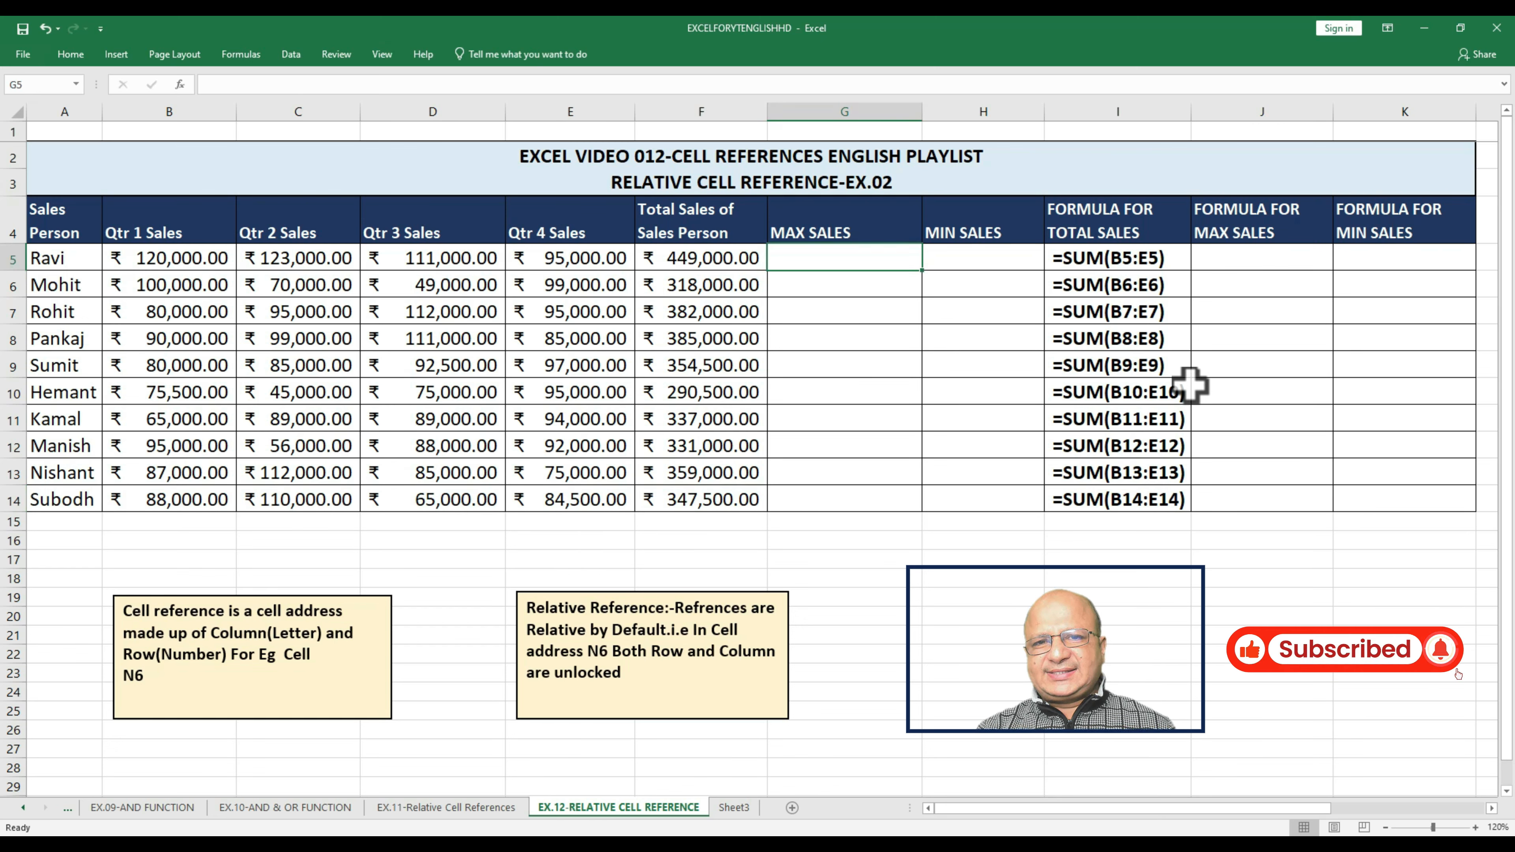
{"action": "type", "text": "="}
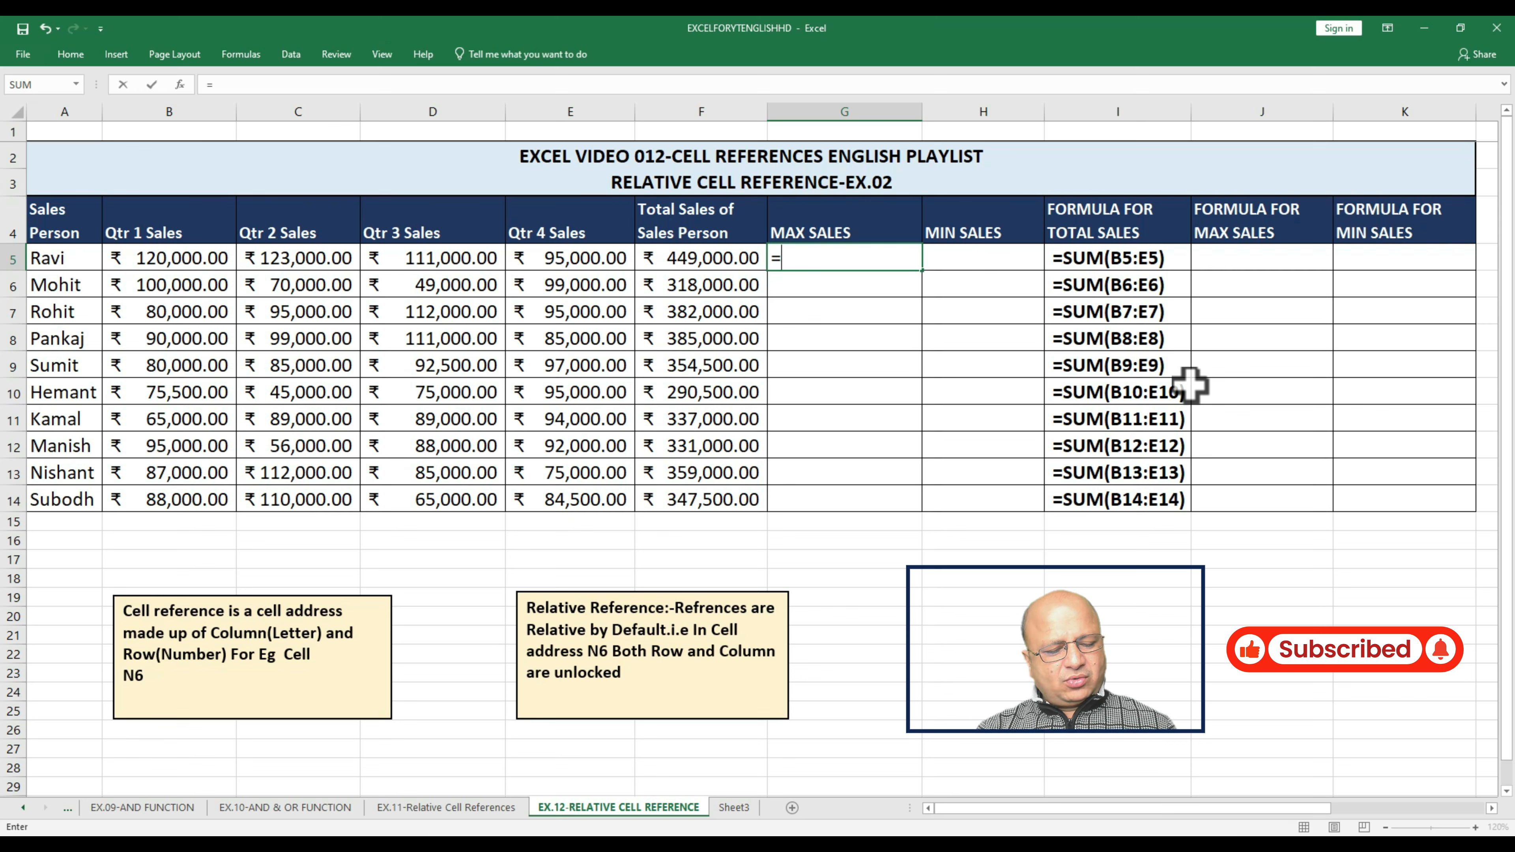
{"action": "type", "text": "max("}
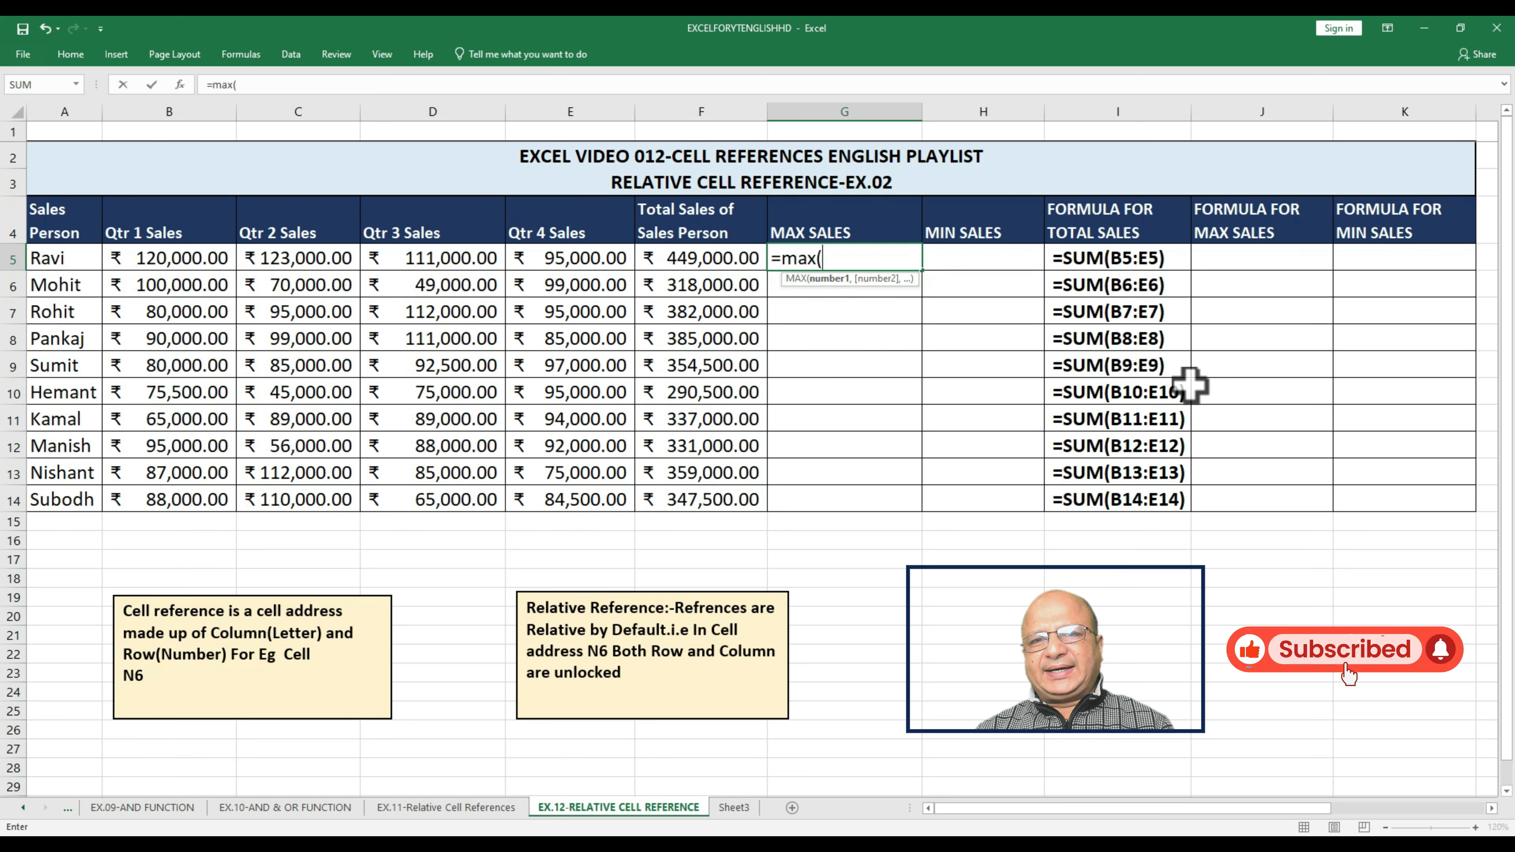
{"action": "left_click_drag", "start_coordinate": [171, 263], "coordinate": [570, 267]}
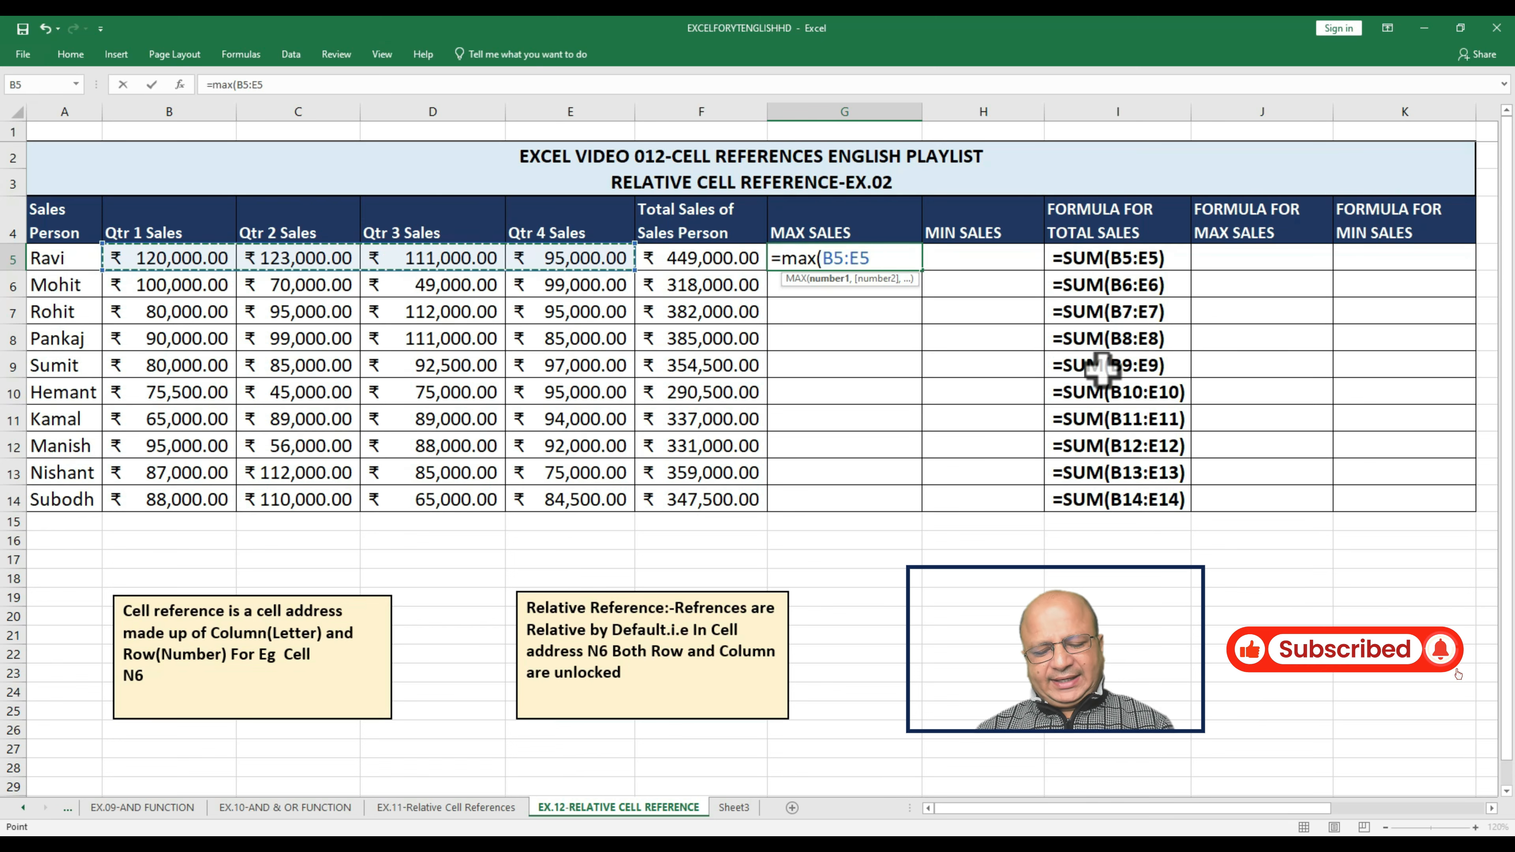
{"action": "type", "text": ")"}
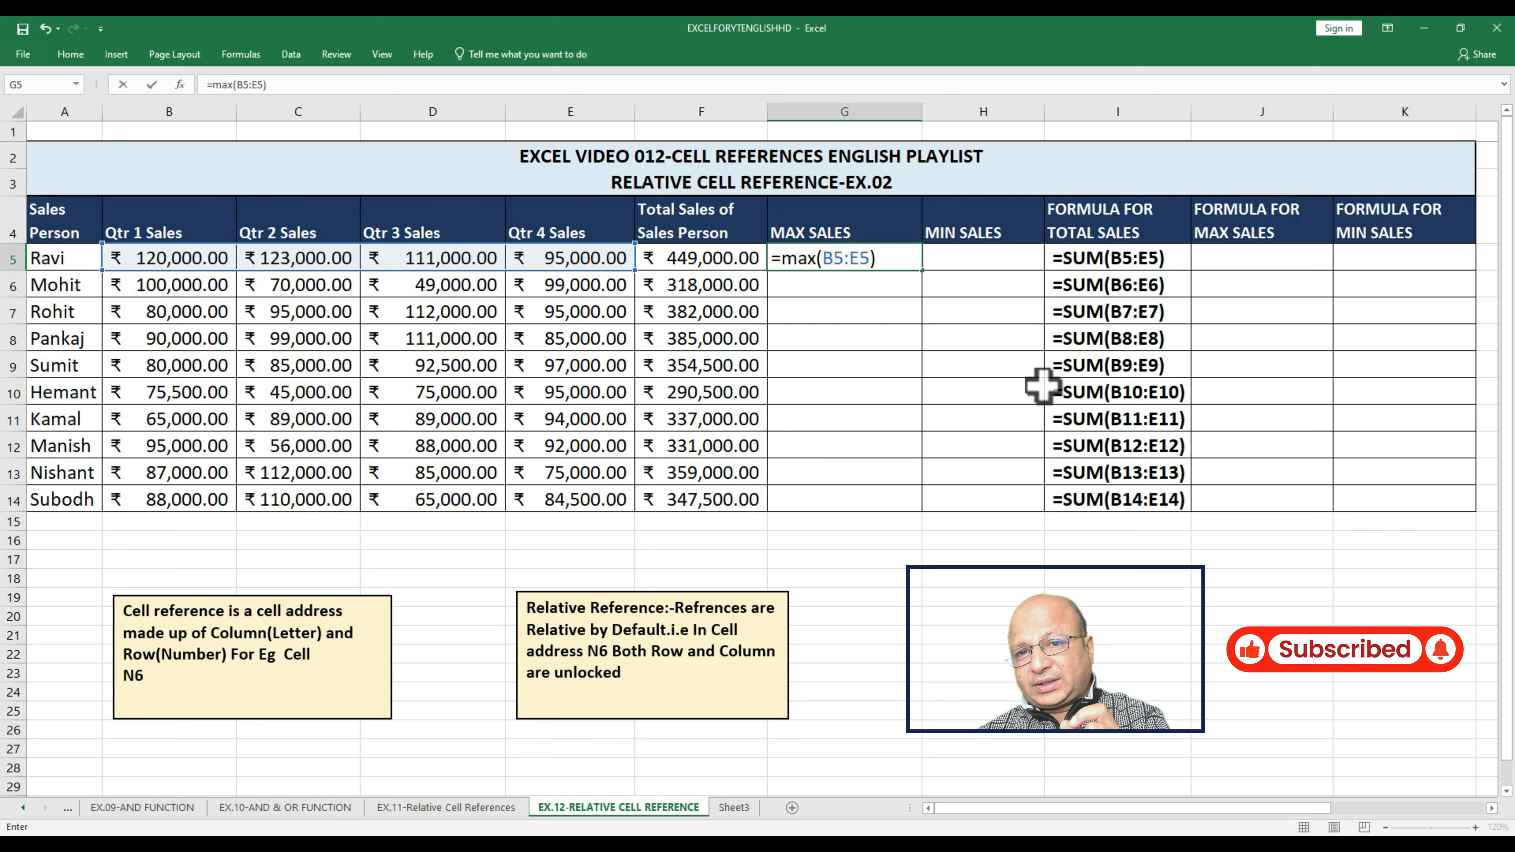
{"action": "key", "text": "ctrl+Return"}
{"action": "left_click_drag", "start_coordinate": [921, 274], "coordinate": [920, 305]}
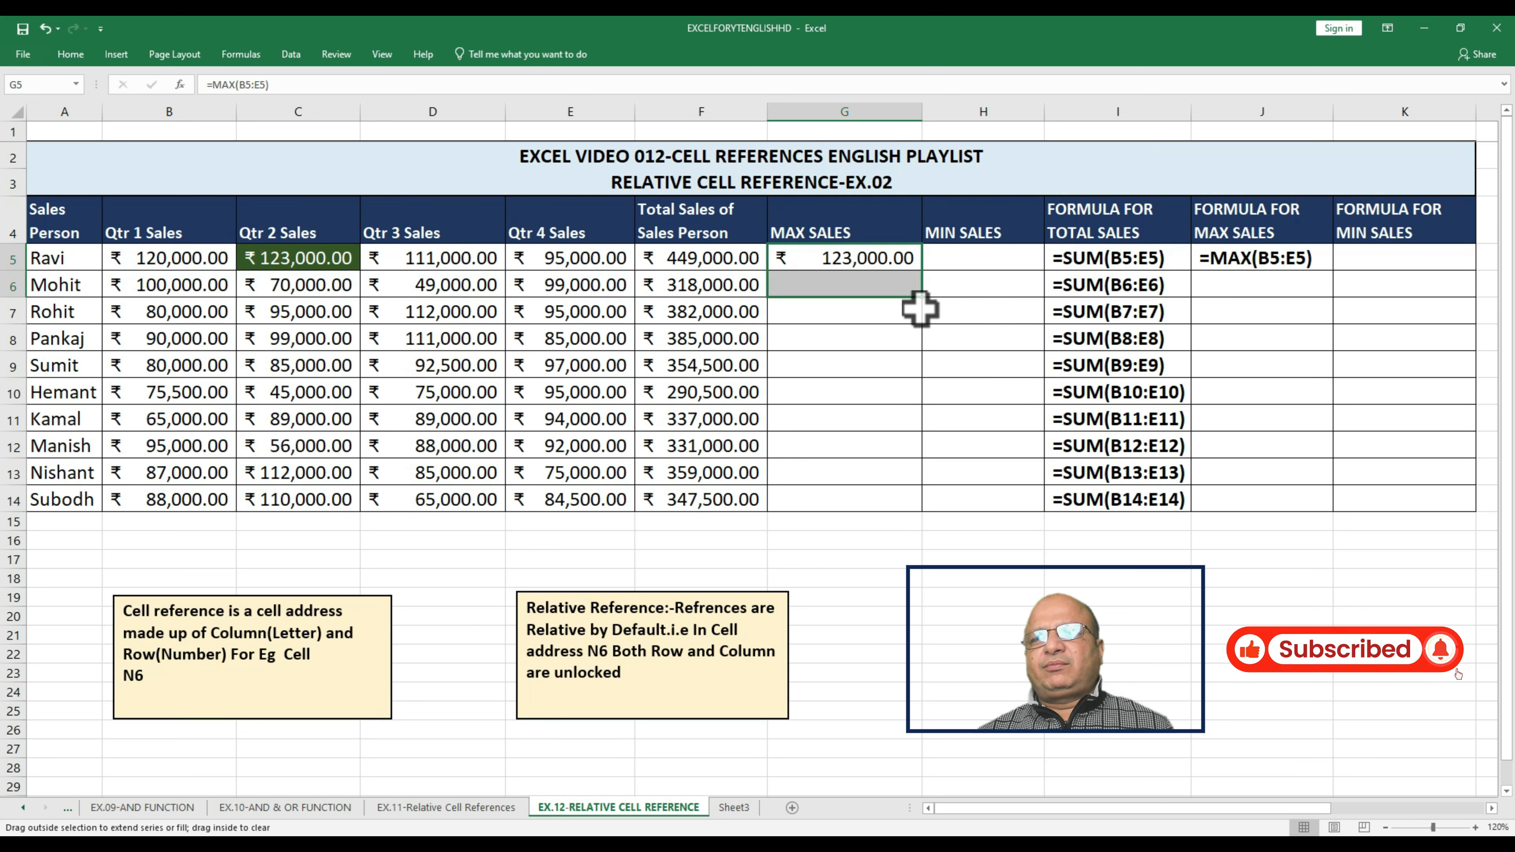
Fill the max sales formula from G6 down to G14 and check which cells the formula in G14 references.
{"action": "left_click", "coordinate": [1278, 287]}
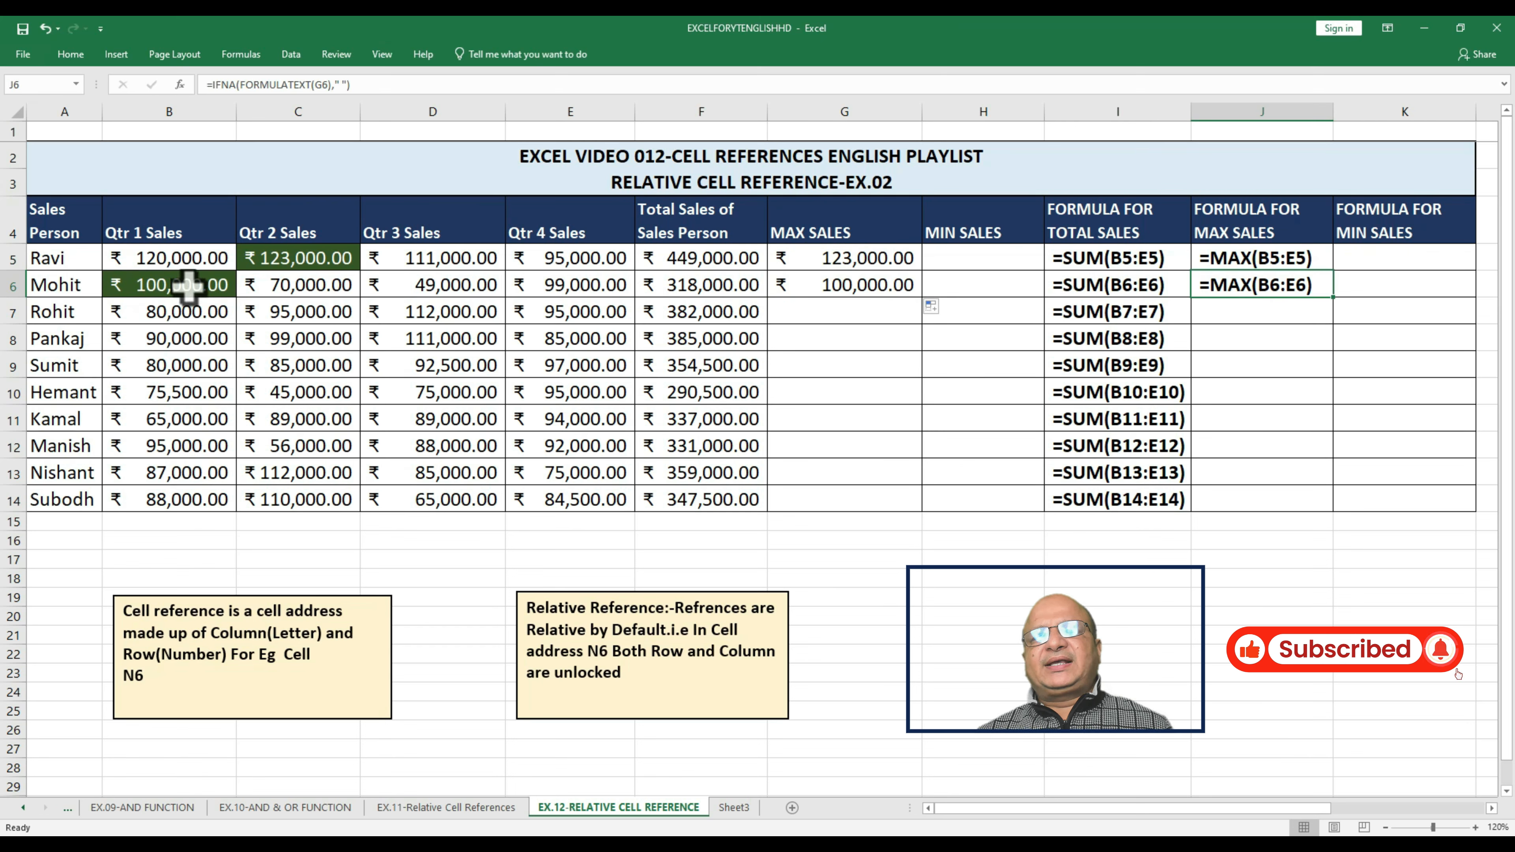
{"action": "left_click_drag", "start_coordinate": [202, 285], "coordinate": [611, 292]}
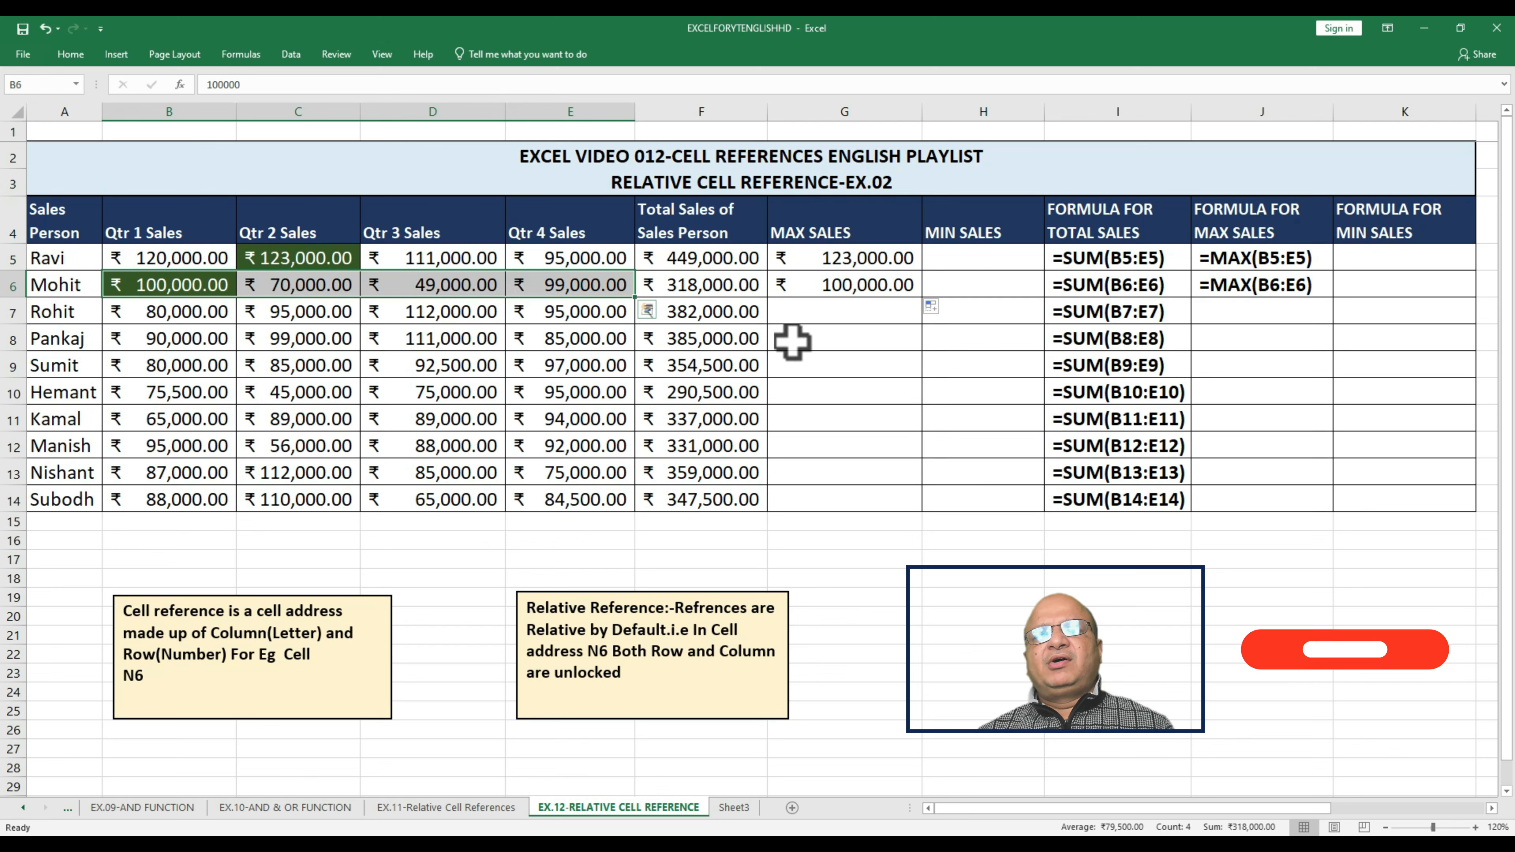
{"action": "left_click", "coordinate": [854, 289]}
{"action": "left_click_drag", "start_coordinate": [922, 297], "coordinate": [913, 507]}
{"action": "left_click", "coordinate": [913, 501]}
{"action": "key", "text": "F2"}
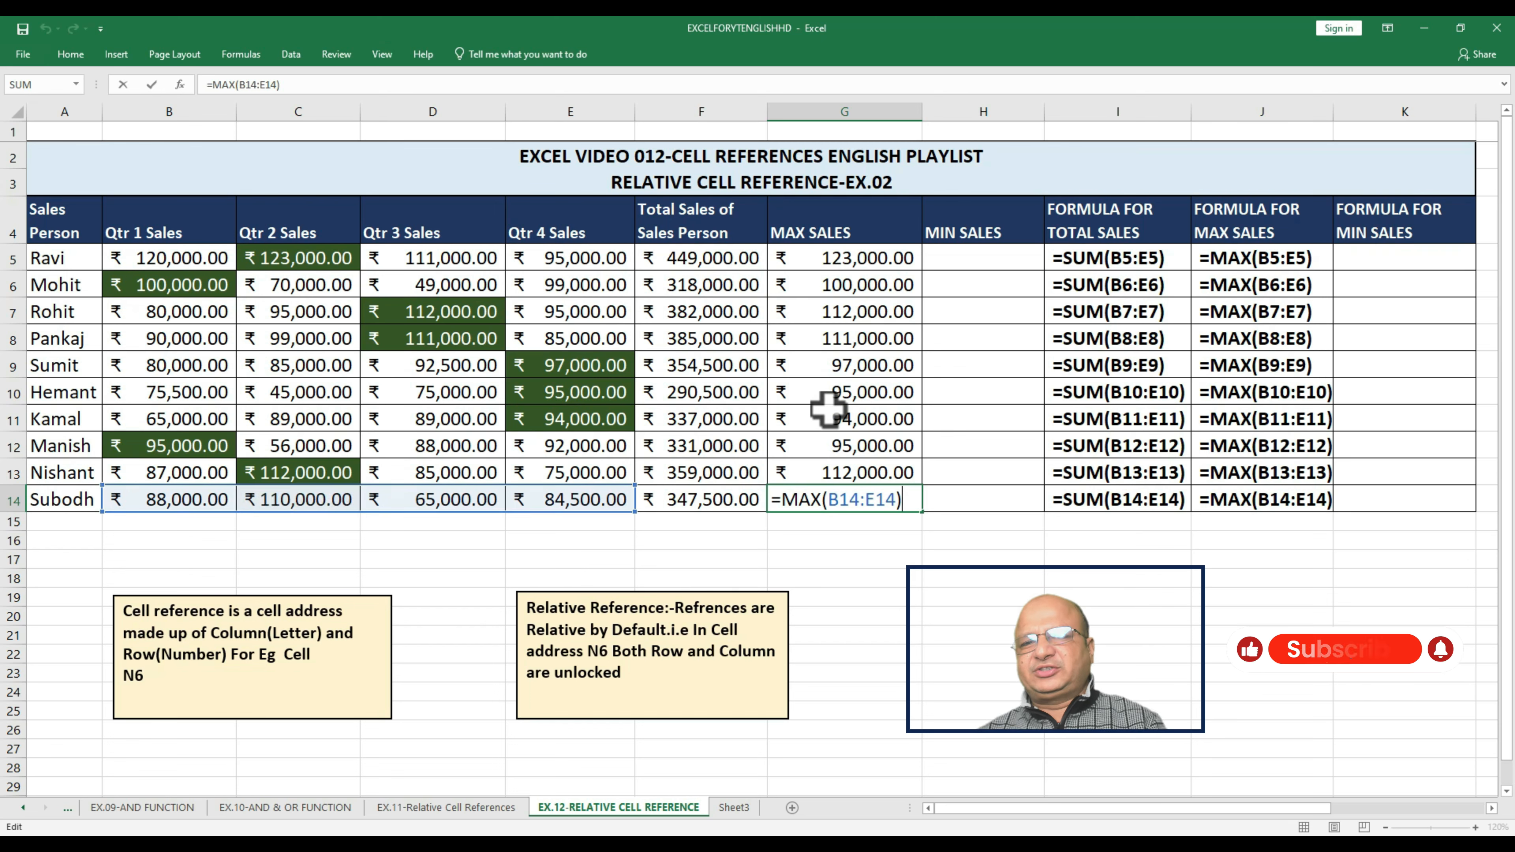
{"action": "key", "text": "ctrl+Return"}
{"action": "left_click_drag", "start_coordinate": [844, 260], "coordinate": [841, 488]}
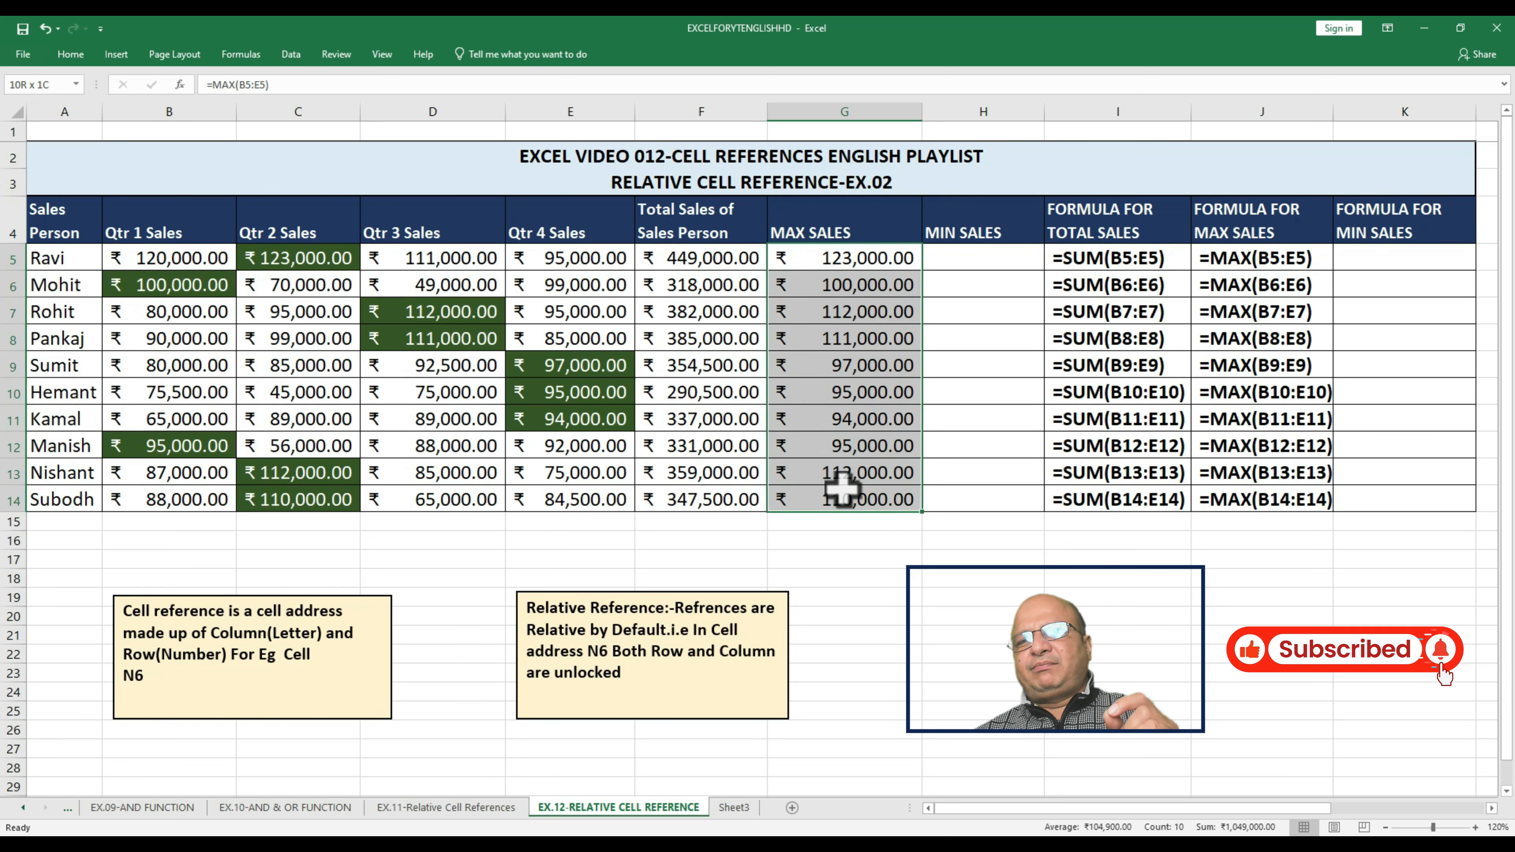
{"action": "left_click_drag", "start_coordinate": [114, 258], "coordinate": [626, 280]}
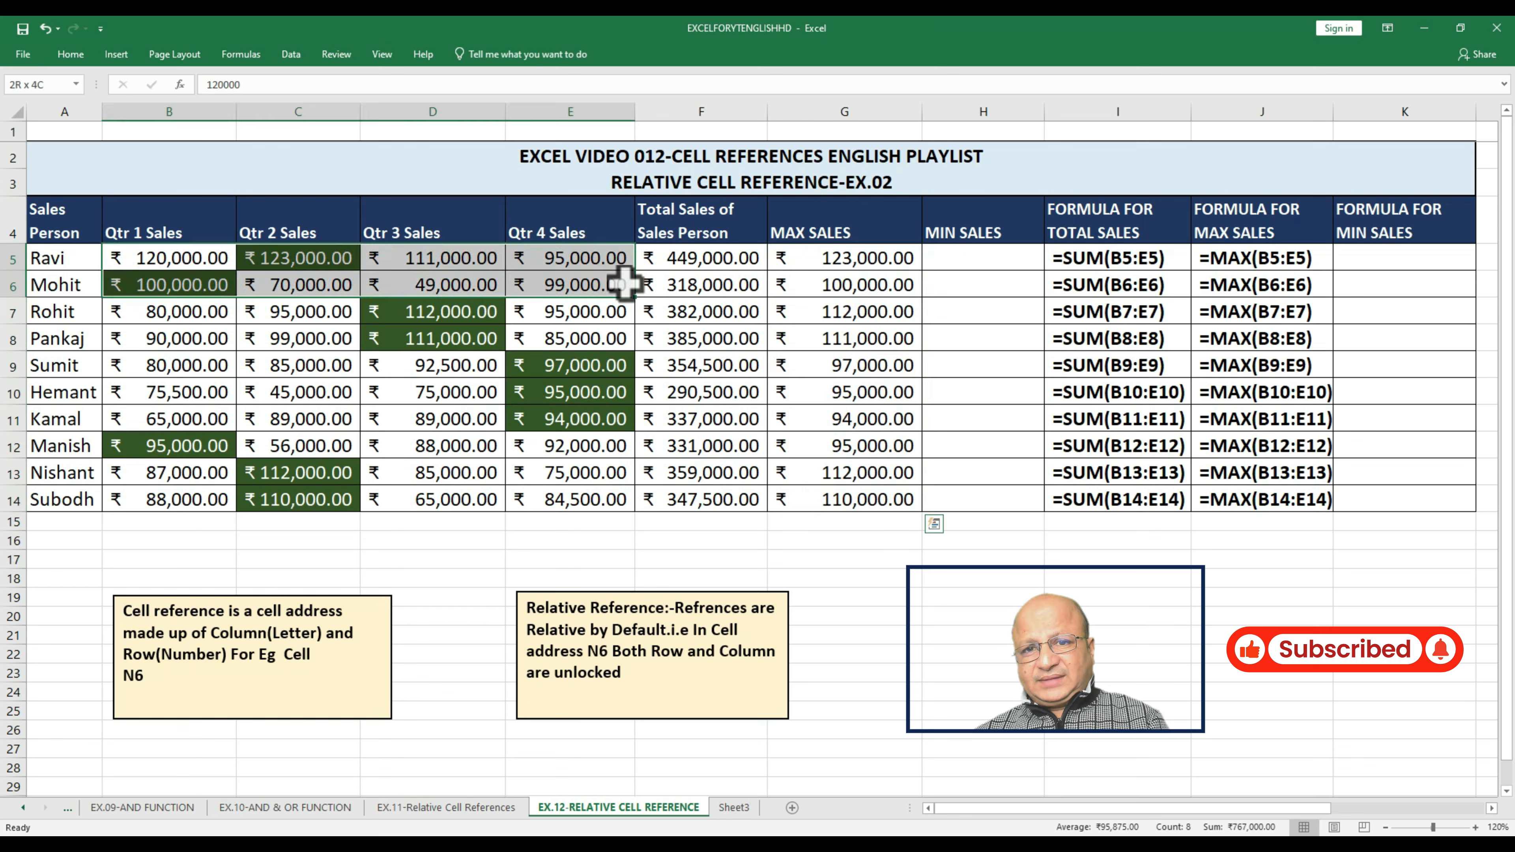
{"action": "left_click_drag", "start_coordinate": [819, 263], "coordinate": [844, 499]}
Enter =MIN(B5:E5) in H5 to find the lowest quarter, and fill the formula down to H14.
{"action": "left_click", "coordinate": [964, 261]}
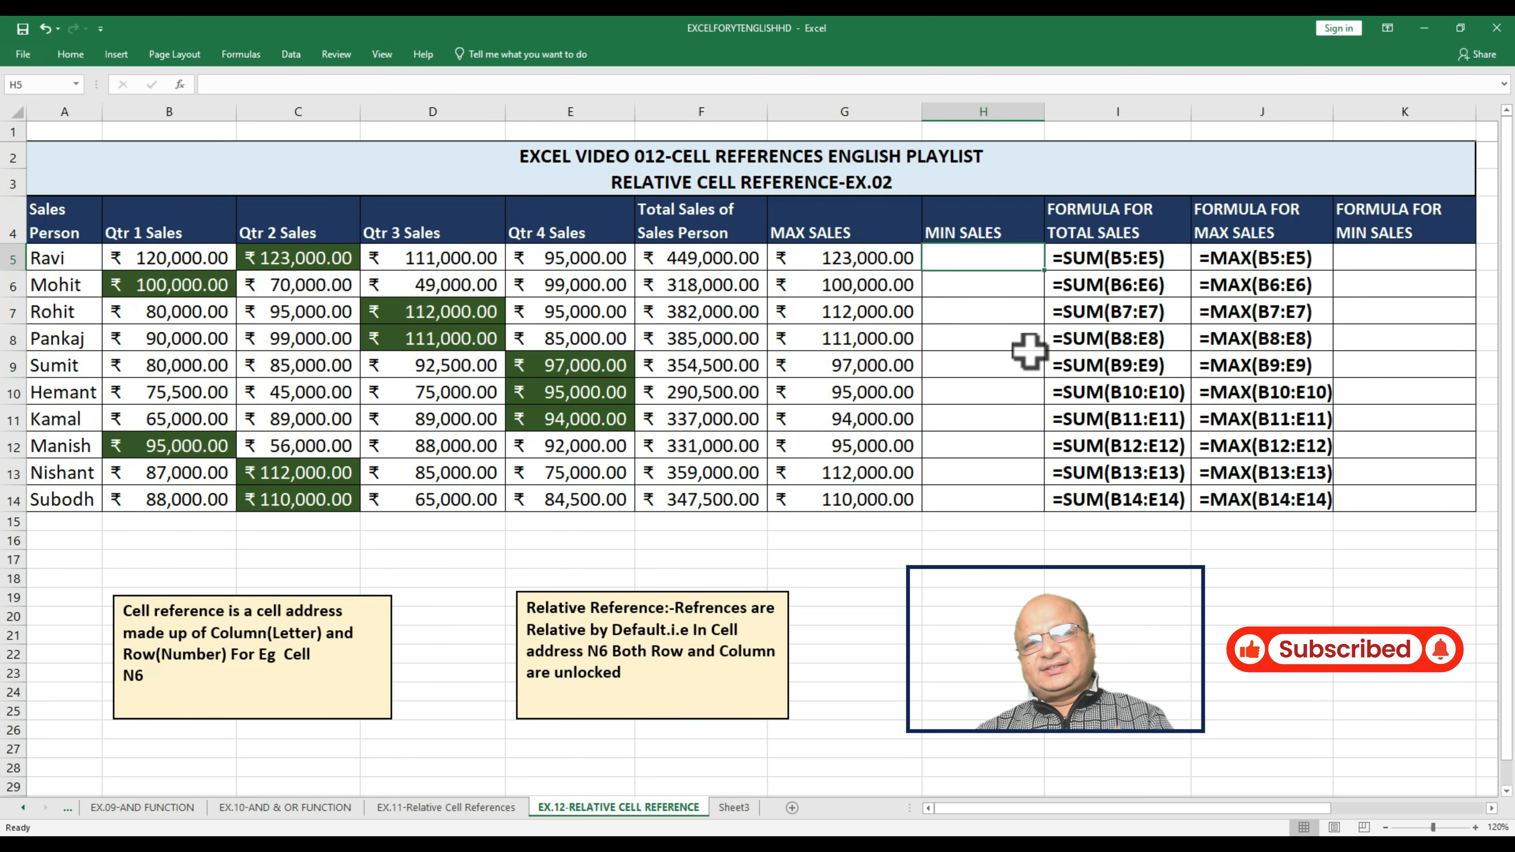
{"action": "type", "text": "="}
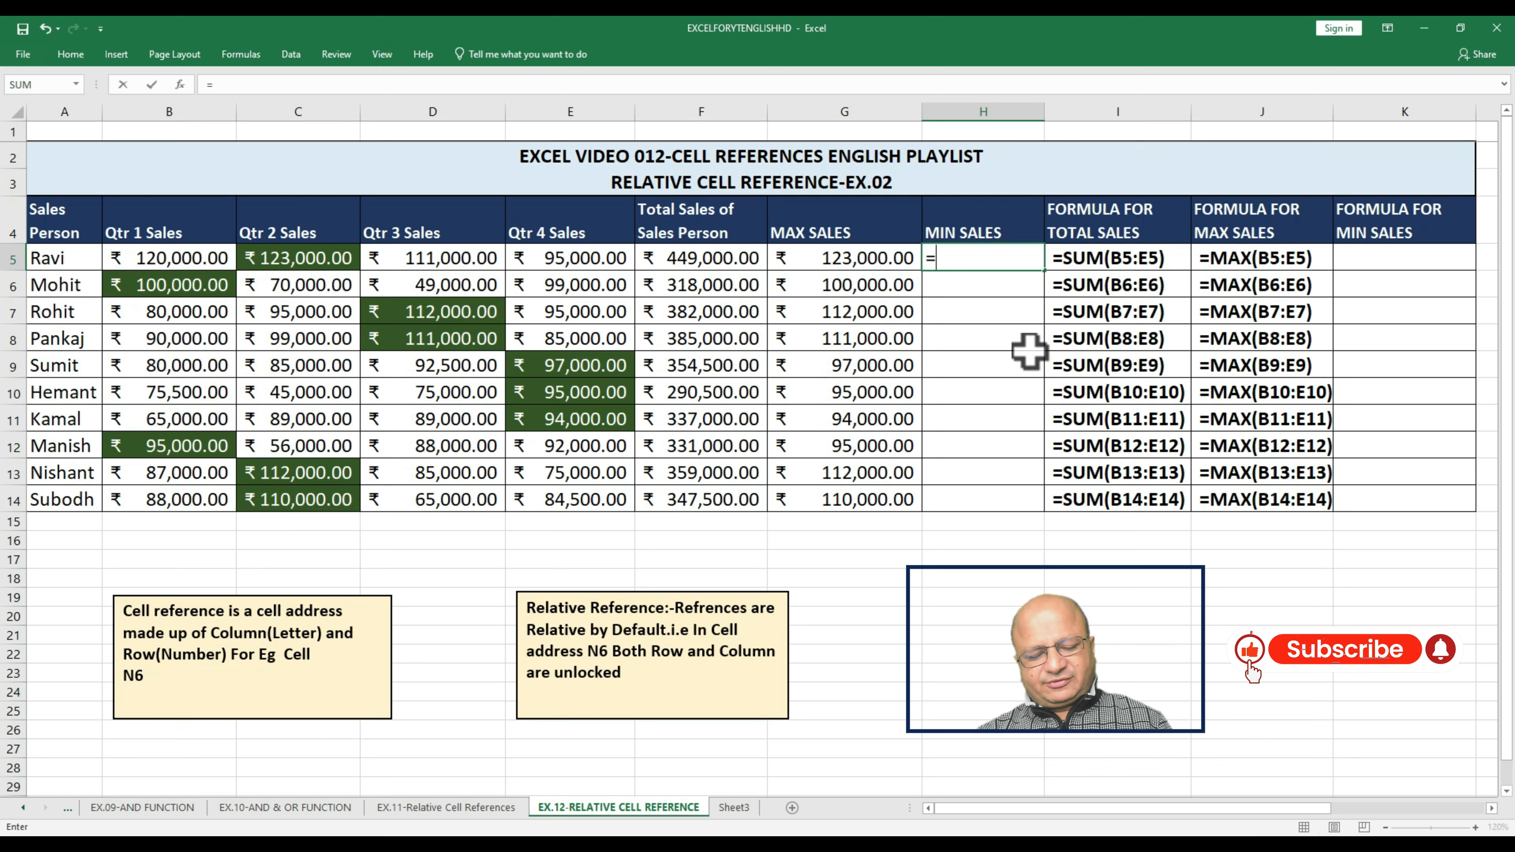
{"action": "type", "text": "min("}
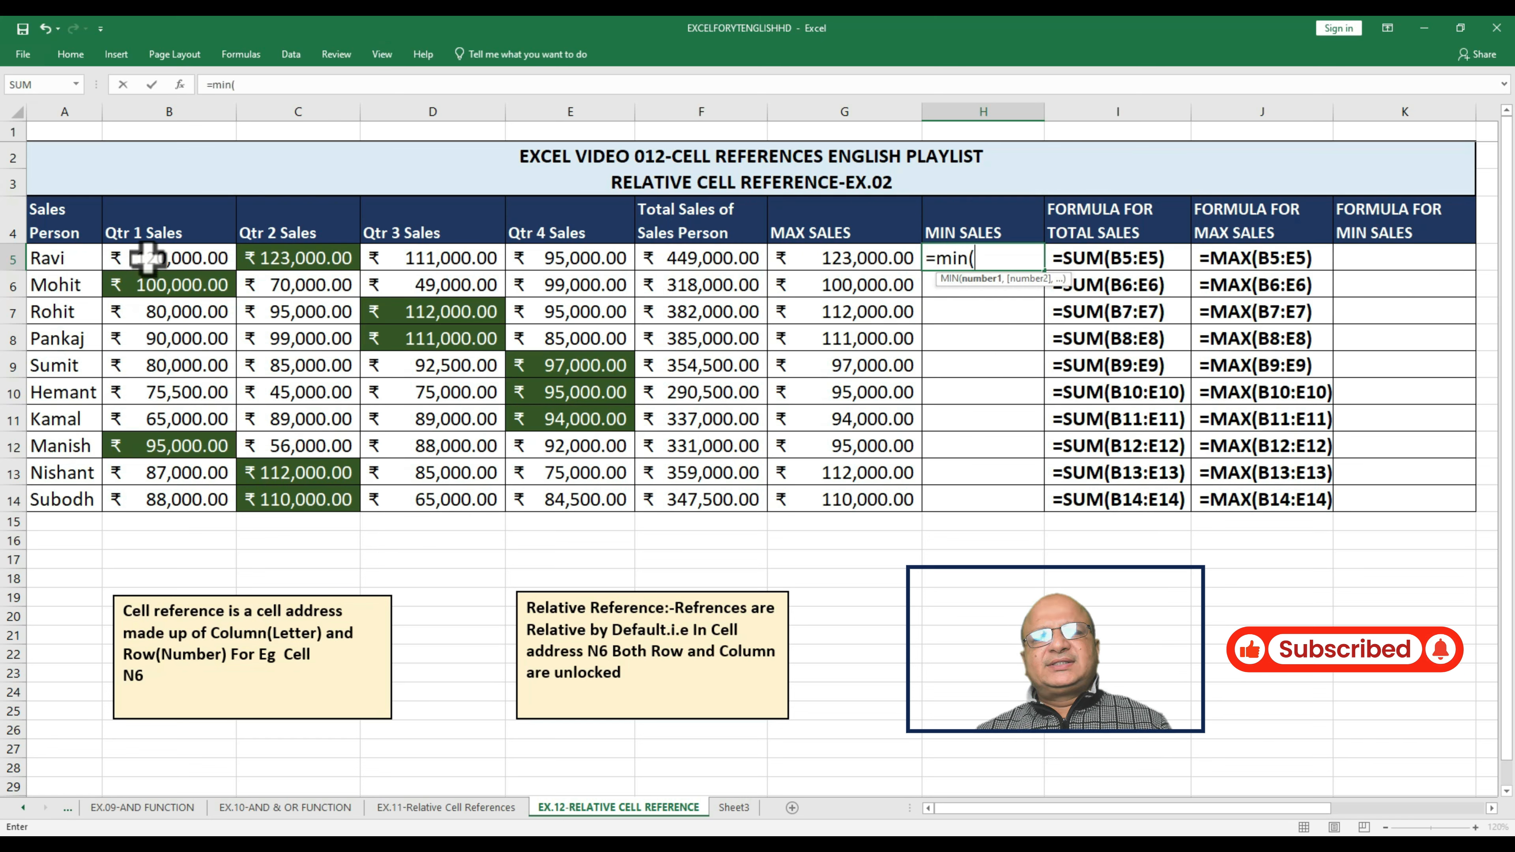
{"action": "left_click_drag", "start_coordinate": [147, 257], "coordinate": [573, 265]}
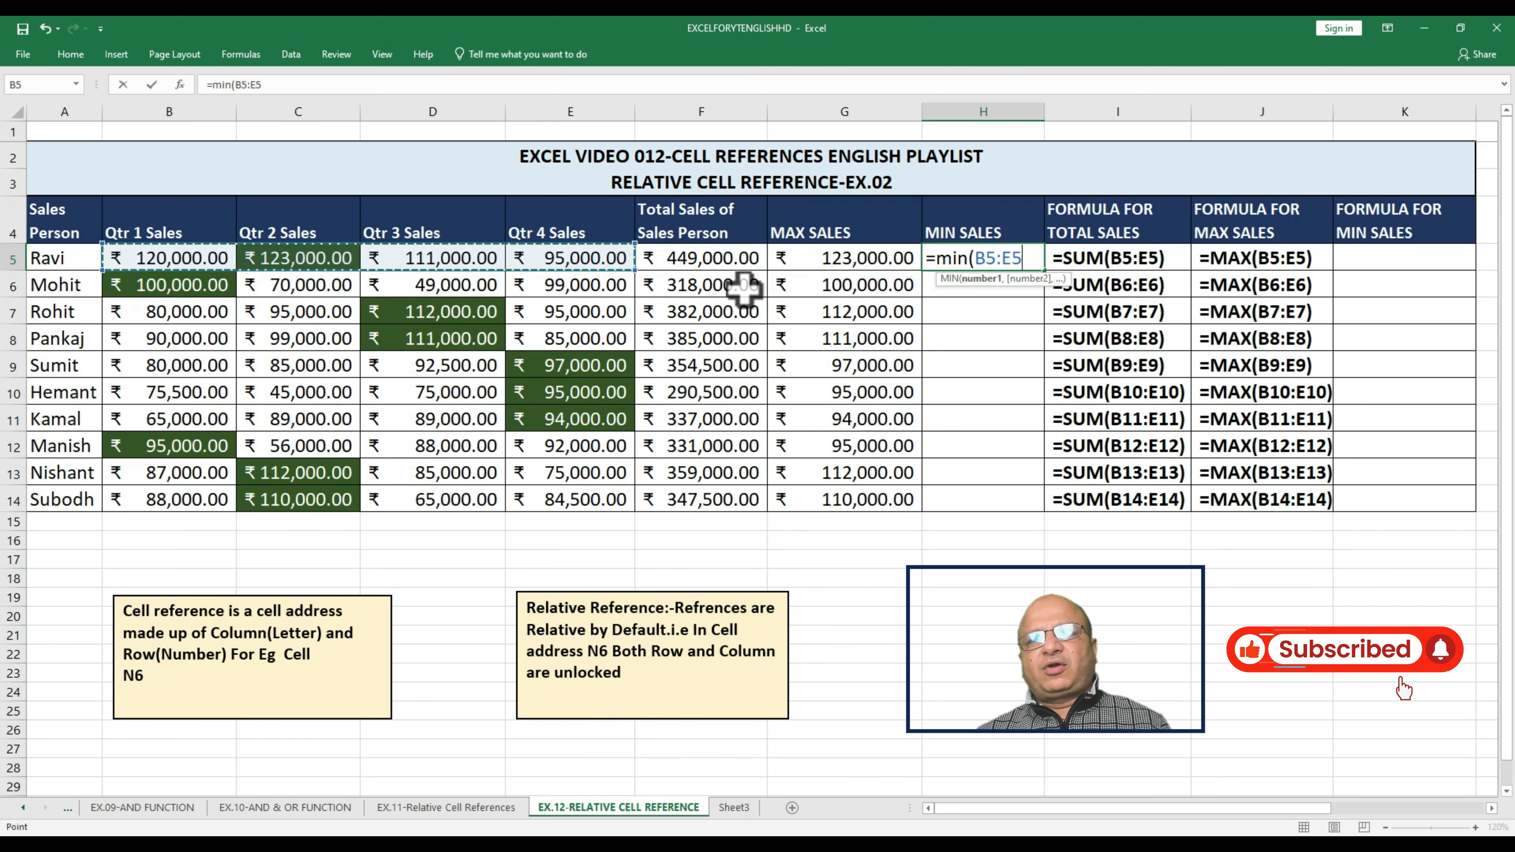
{"action": "type", "text": ")"}
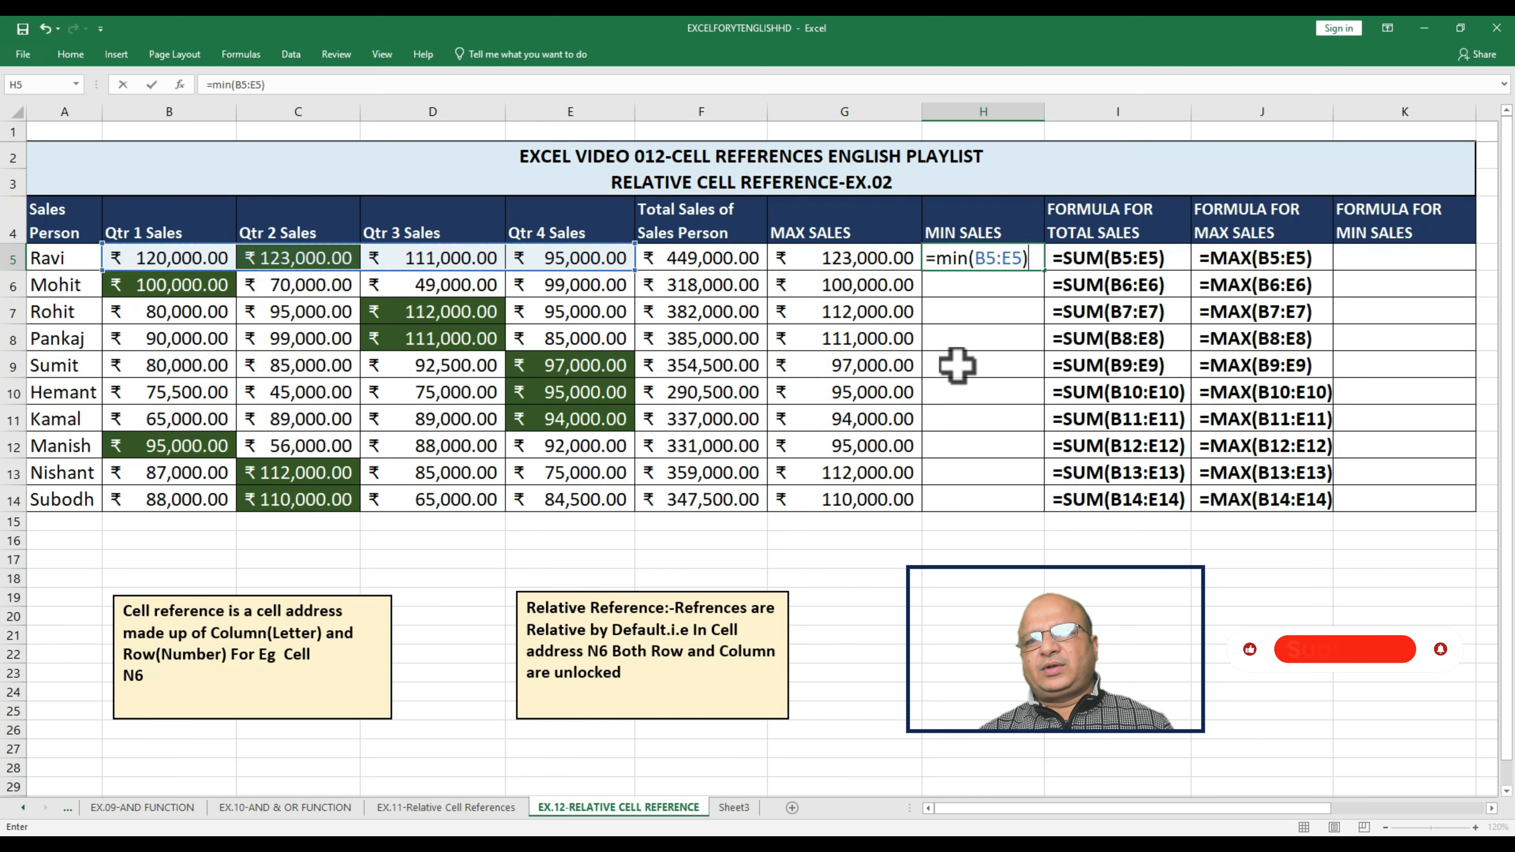
{"action": "key", "text": "ctrl+Return"}
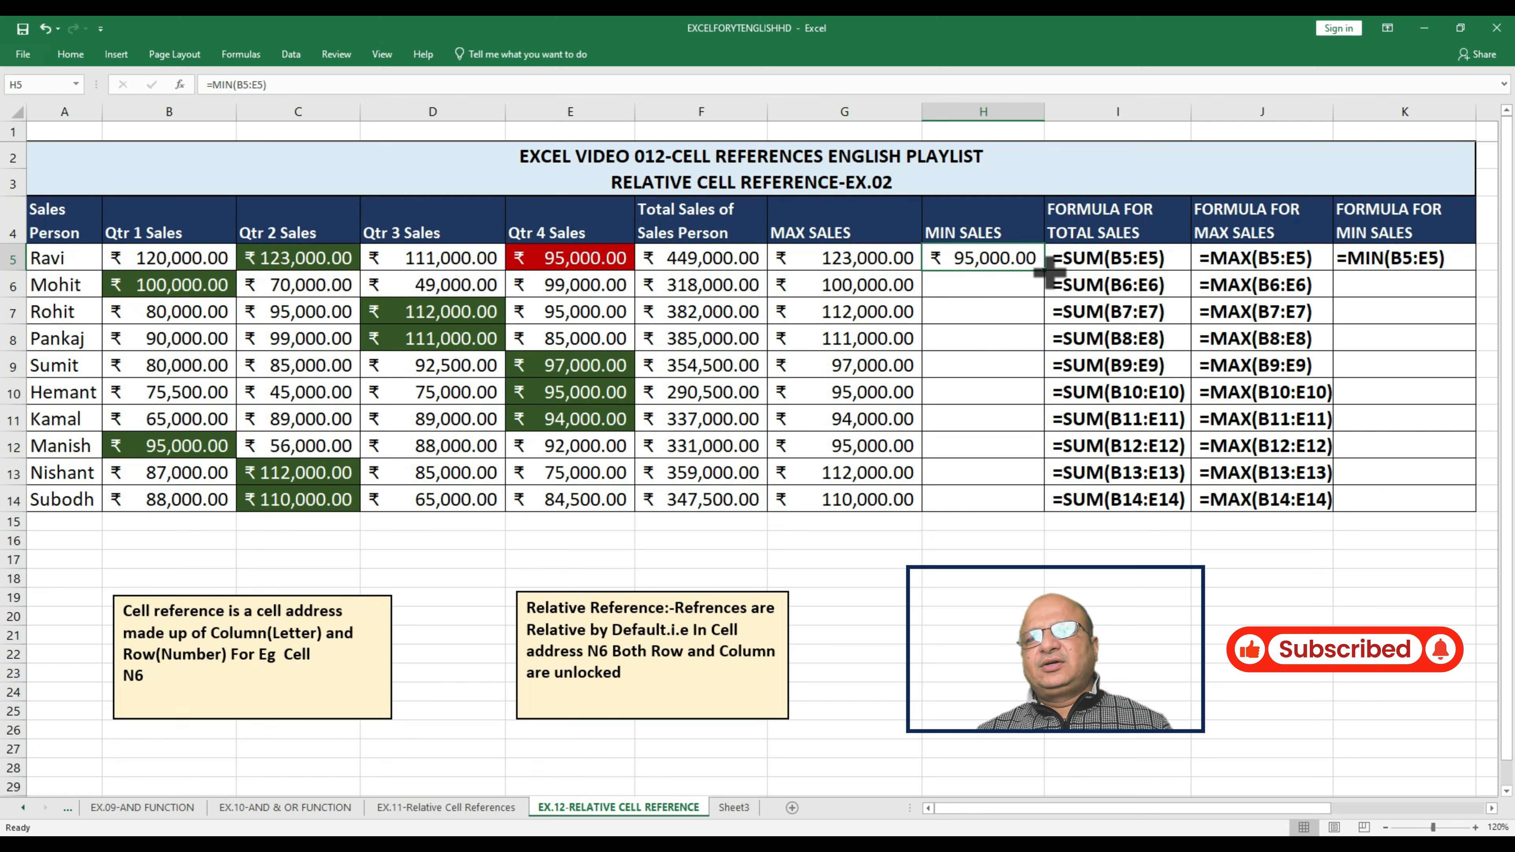
{"action": "left_click_drag", "start_coordinate": [1045, 271], "coordinate": [1045, 503]}
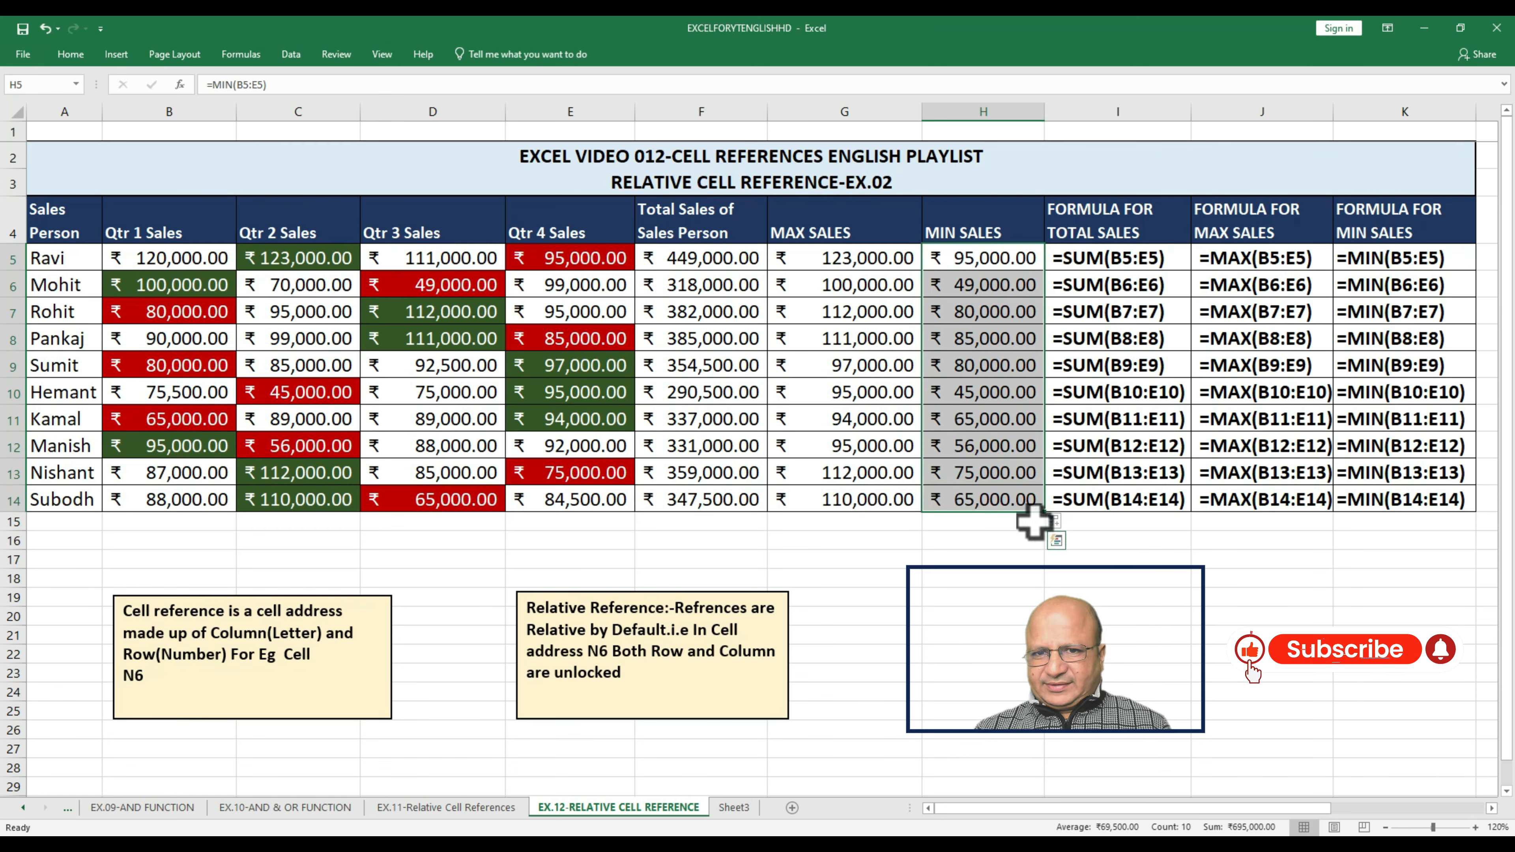
{"action": "left_click_drag", "start_coordinate": [809, 263], "coordinate": [865, 489]}
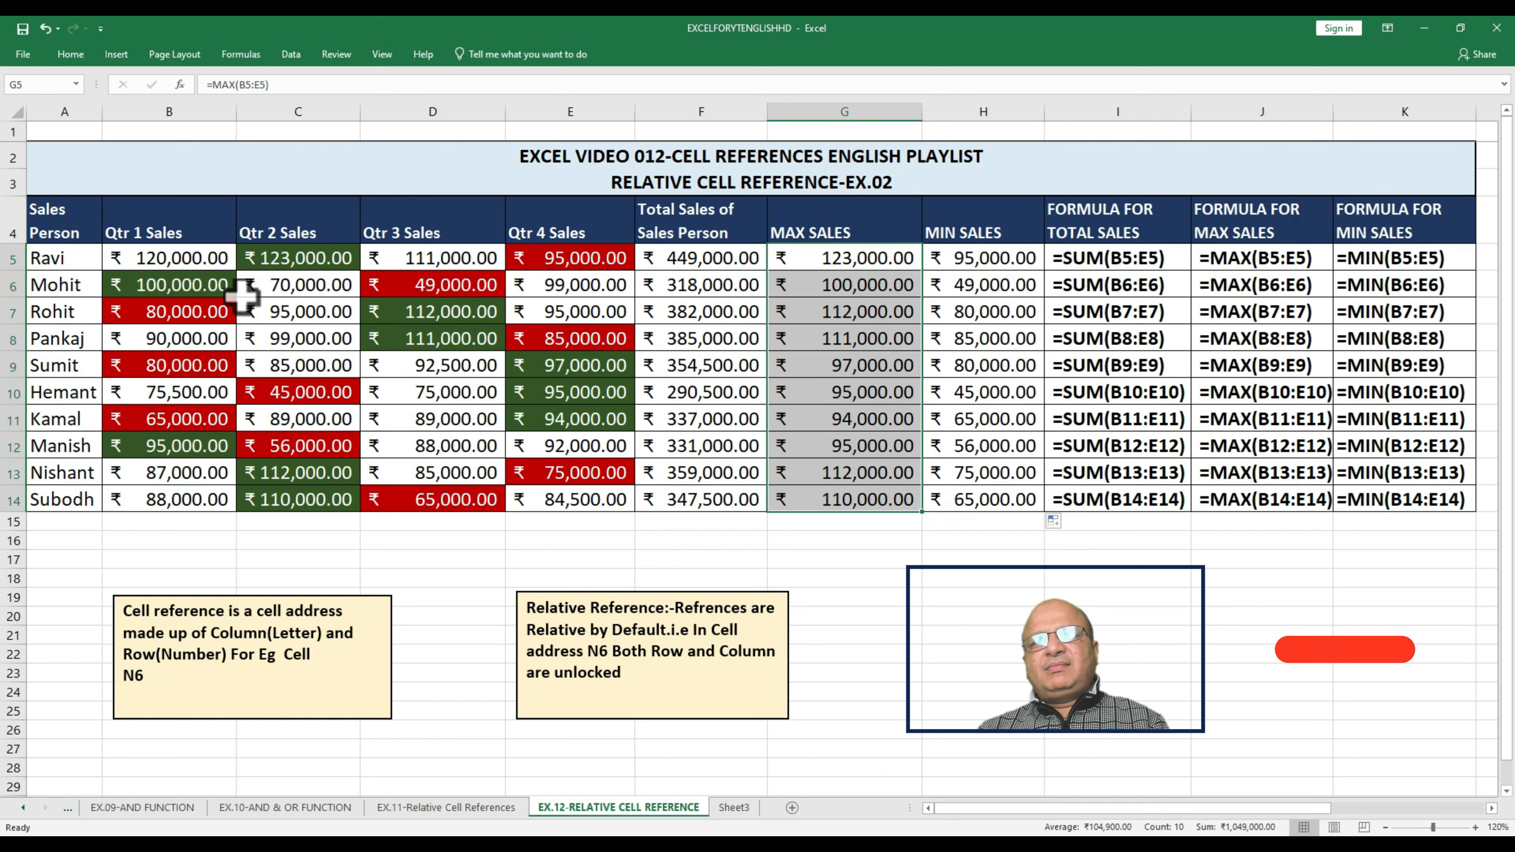
{"action": "left_click_drag", "start_coordinate": [125, 259], "coordinate": [575, 259]}
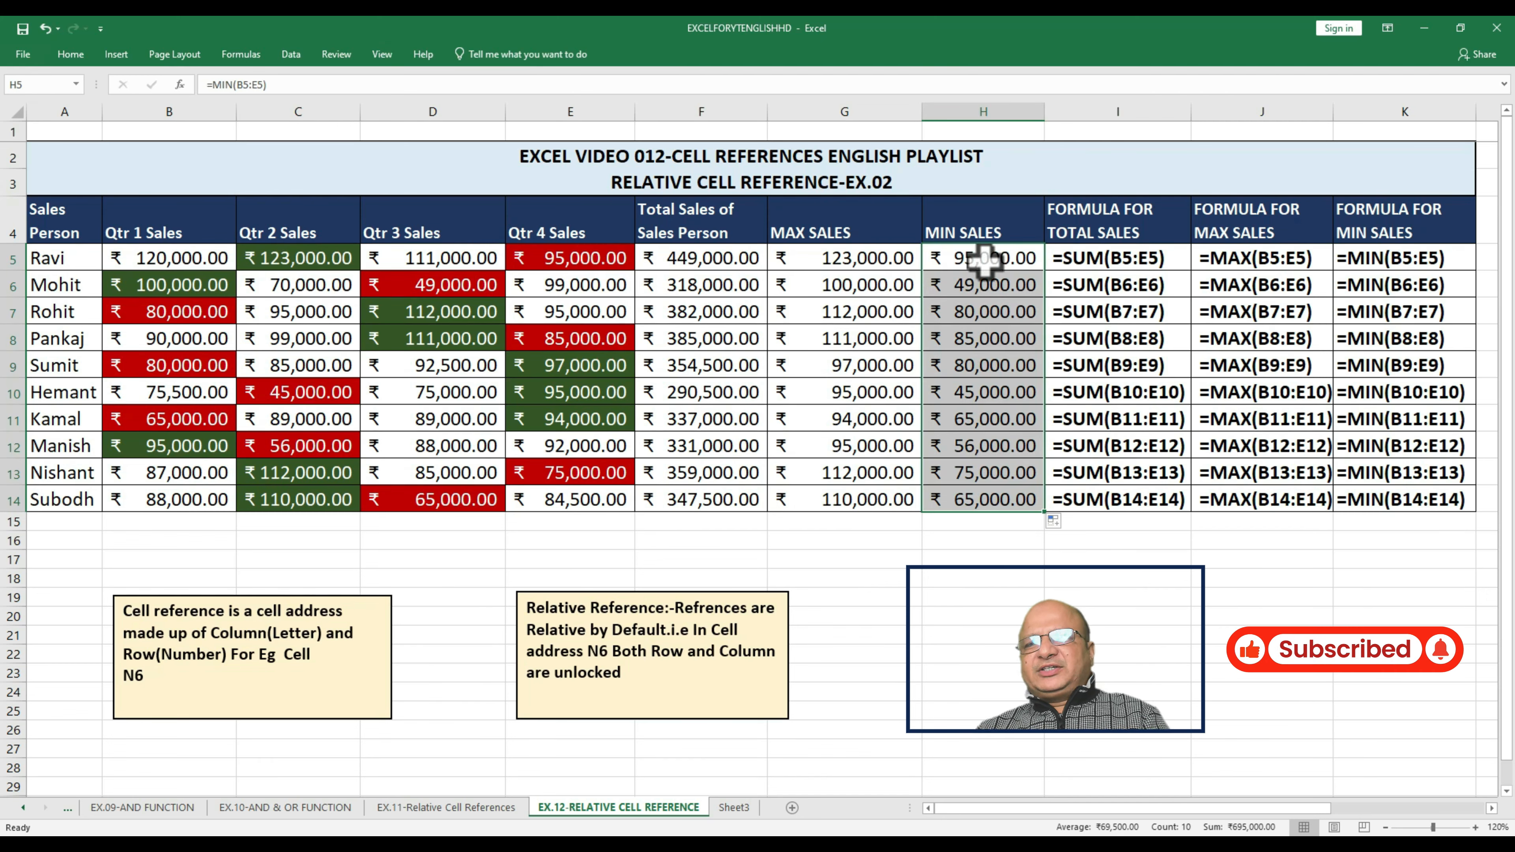
{"action": "left_click_drag", "start_coordinate": [984, 263], "coordinate": [997, 496]}
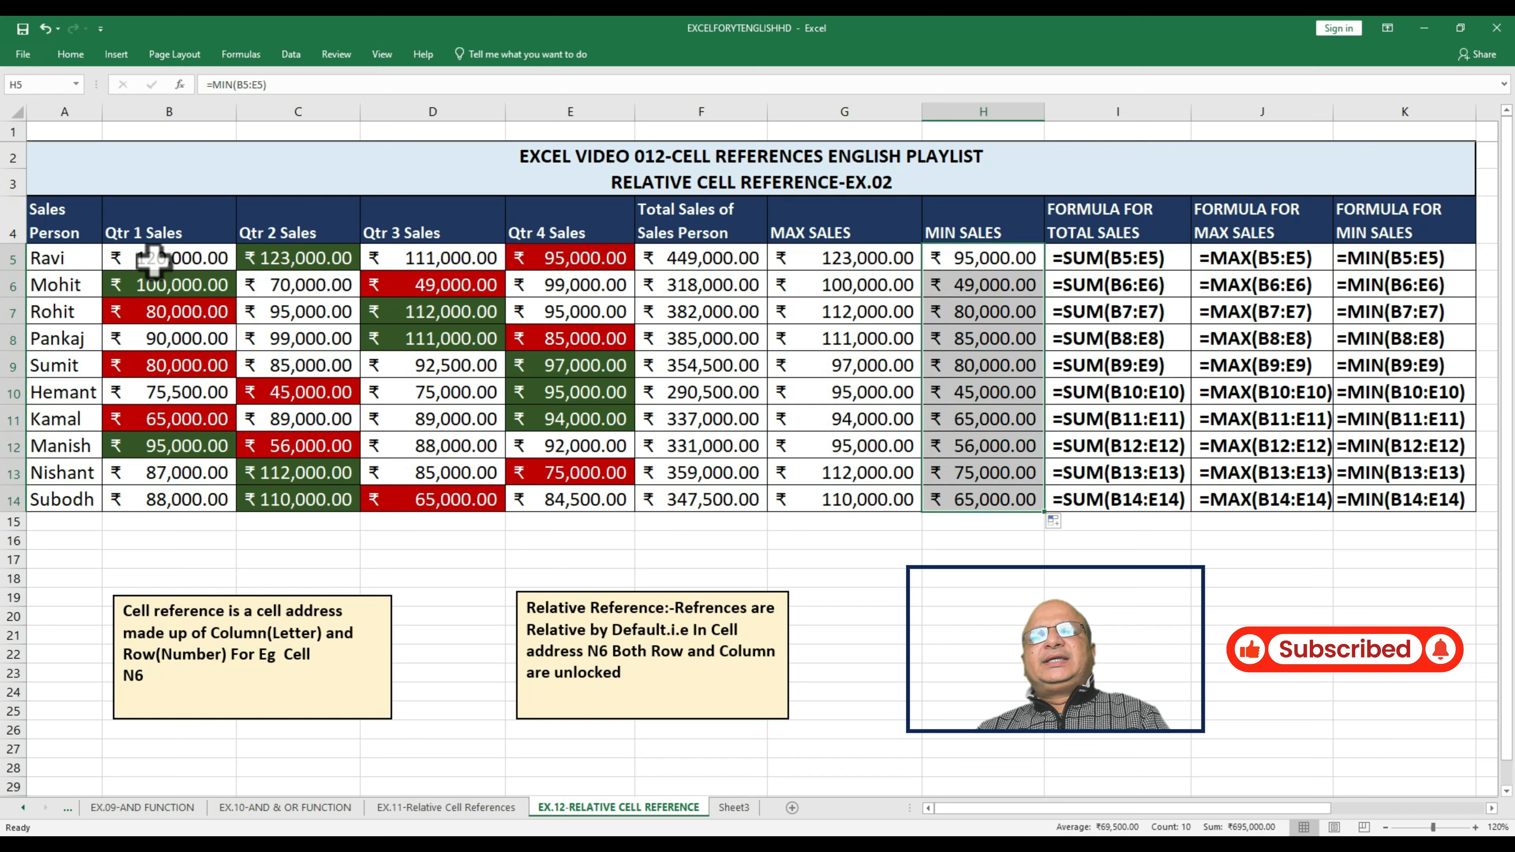
{"action": "left_click_drag", "start_coordinate": [155, 260], "coordinate": [540, 262]}
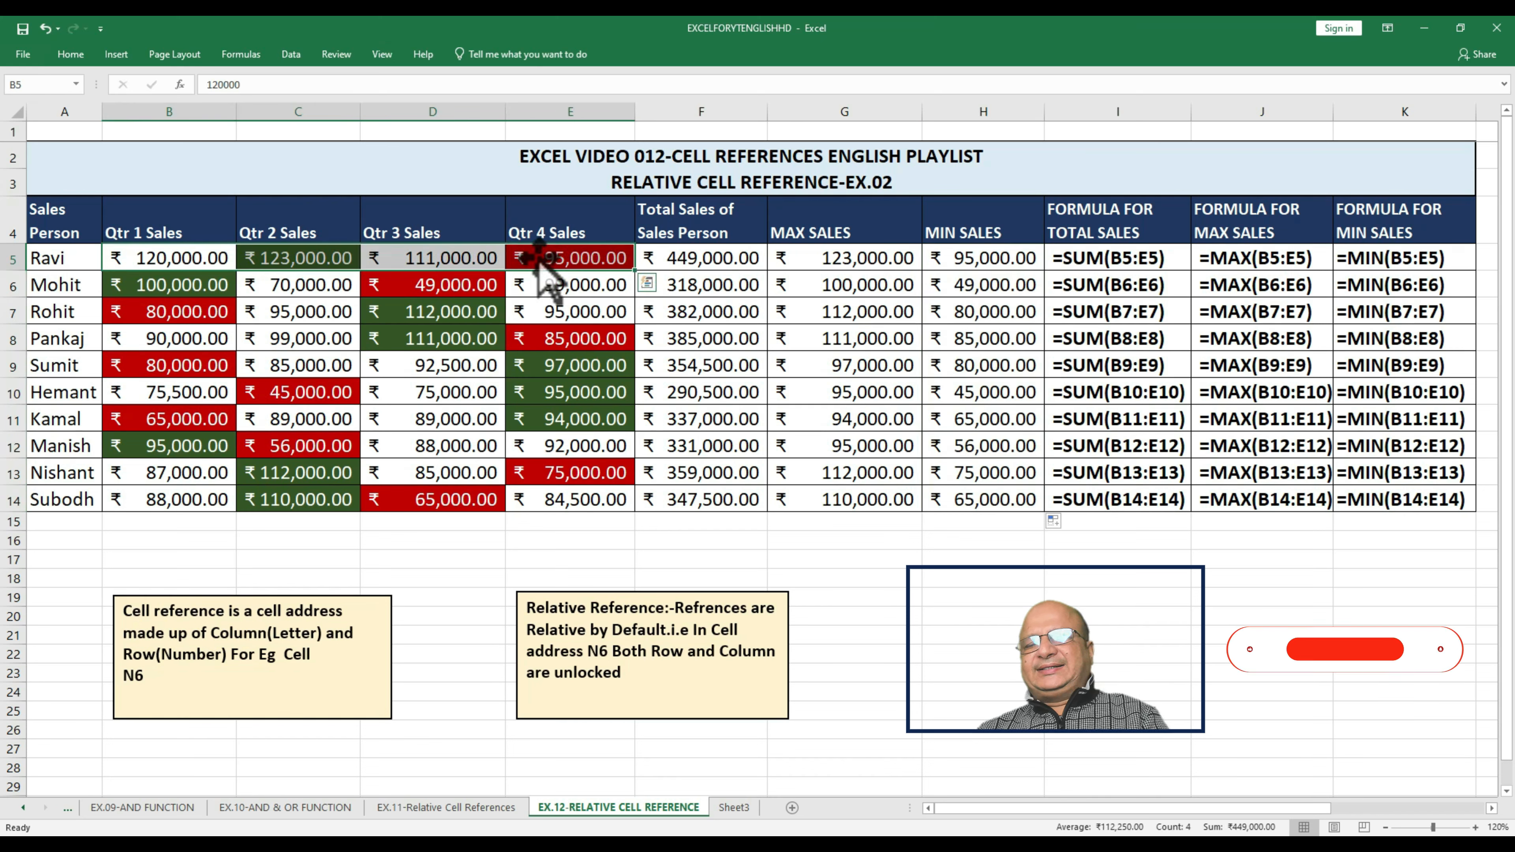